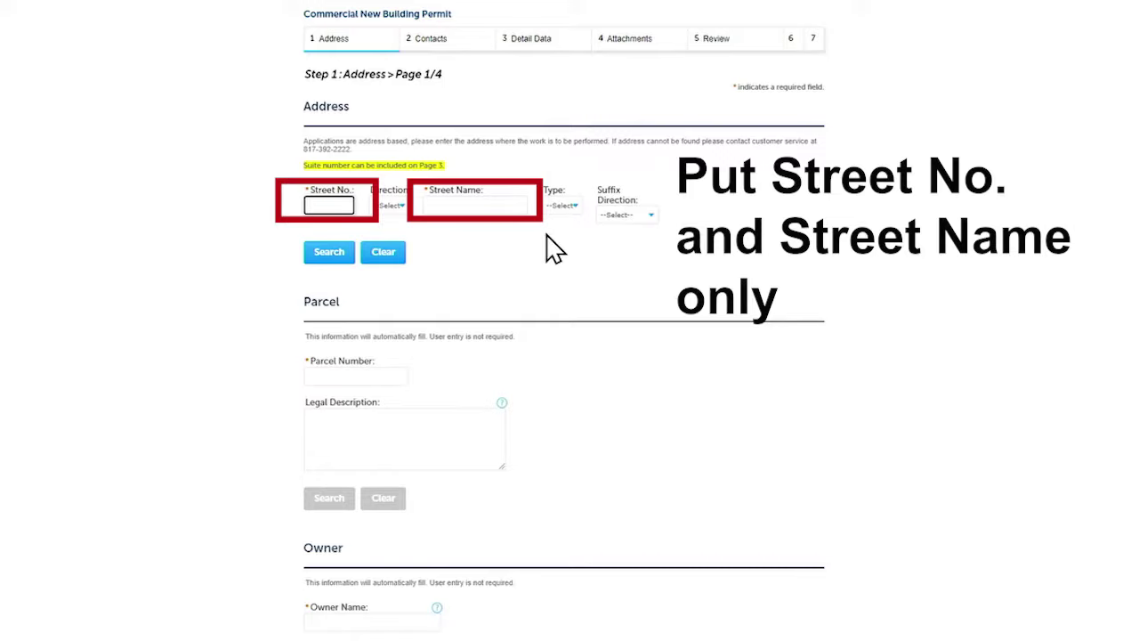
Enter street number 200 in the address search and move on to Street Name
key(Tab)
key(Tab)
text(texas)
click(331, 253)
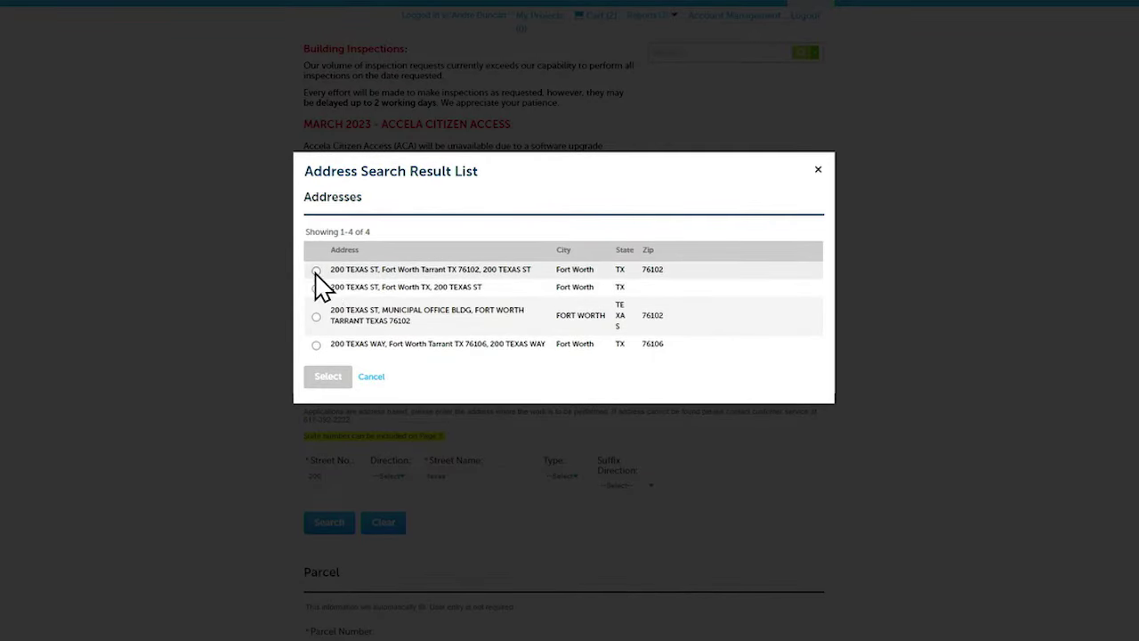
click(315, 269)
scroll(352, 356, down, 2)
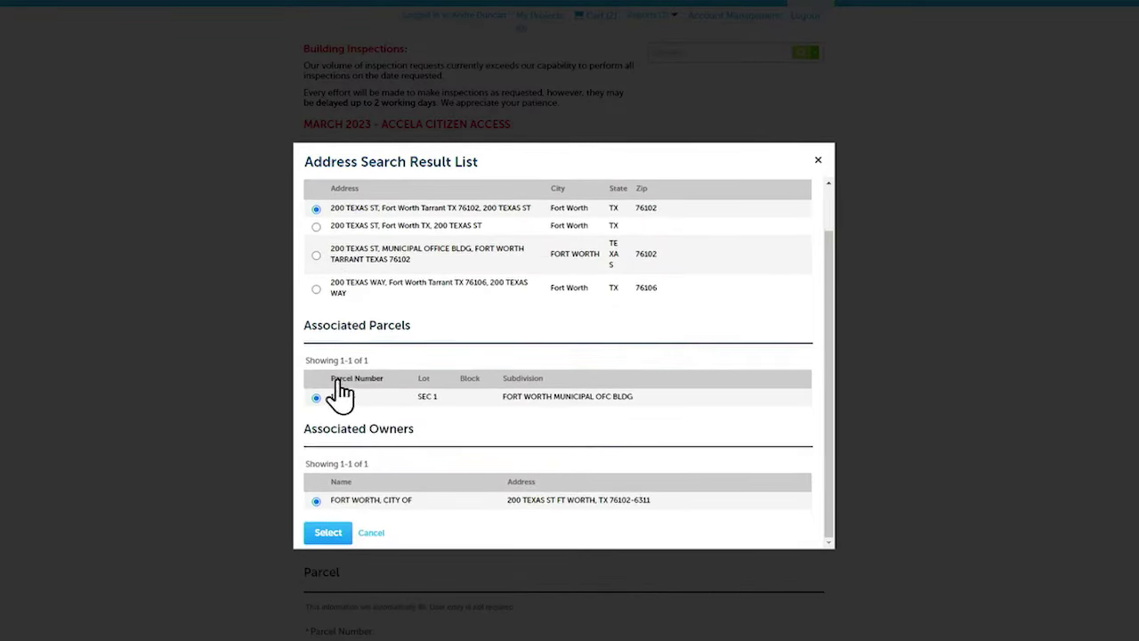
click(318, 534)
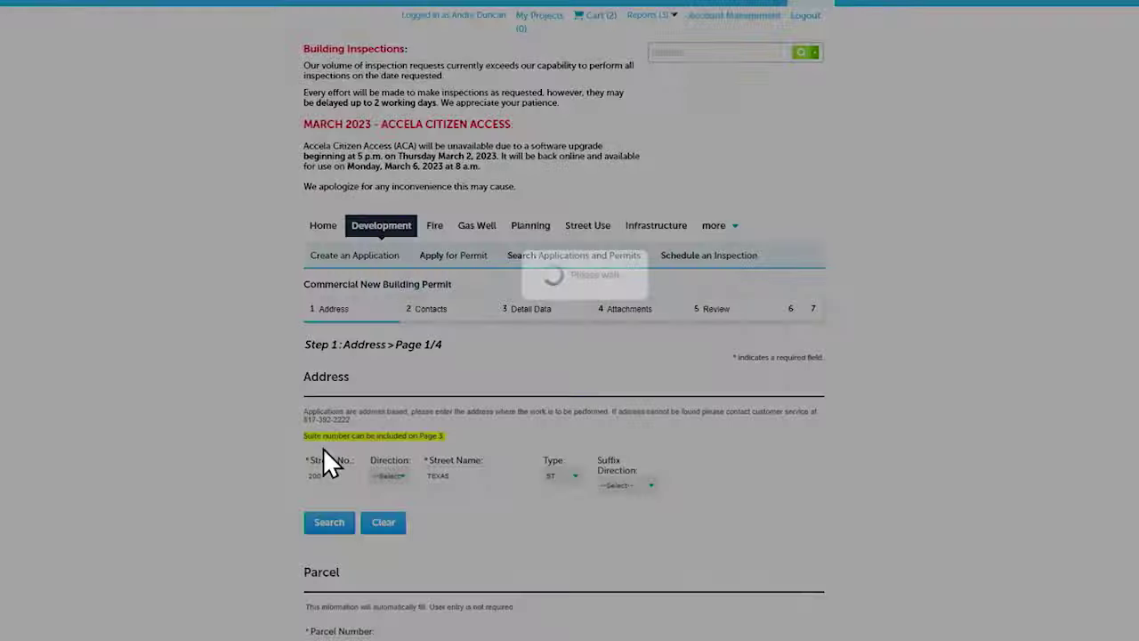
scroll(320, 414, down, 7)
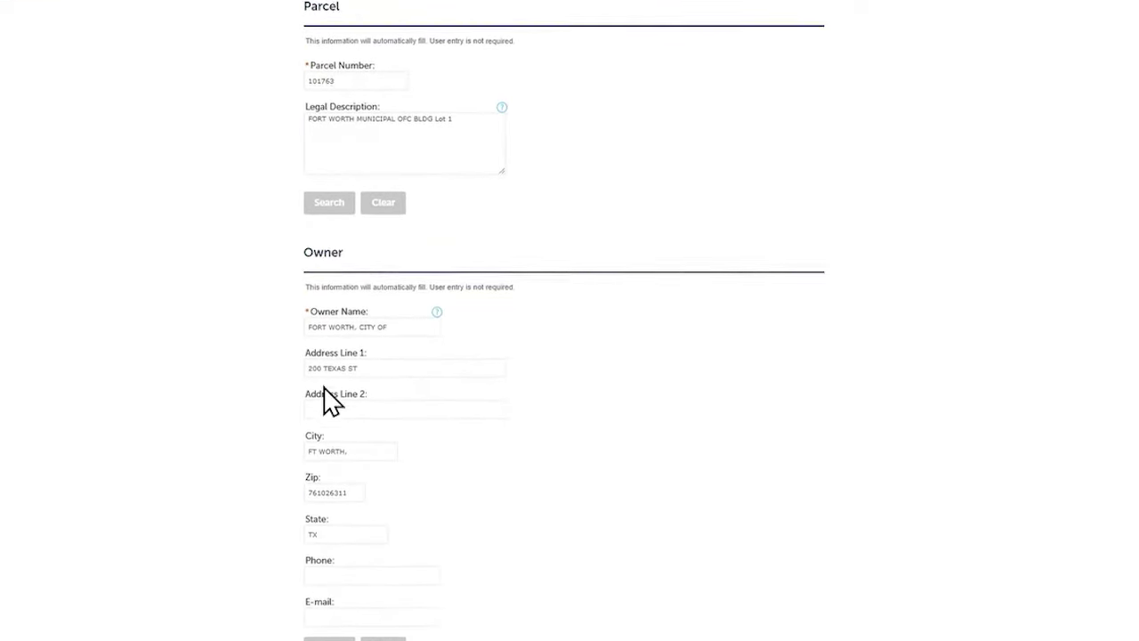
click(365, 626)
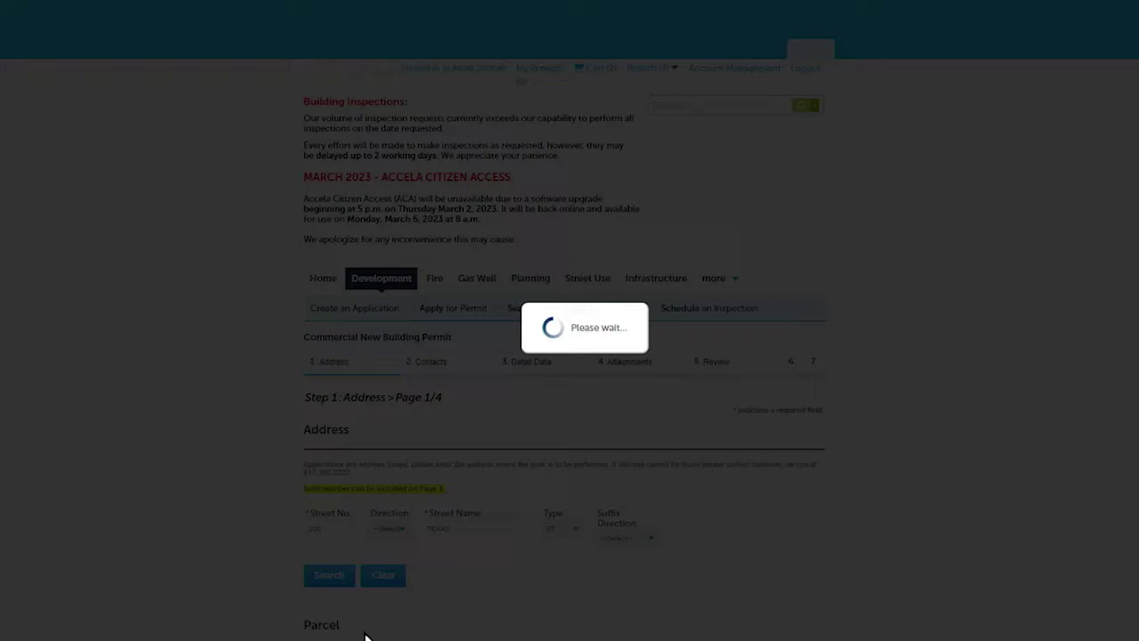
Look up and add the Homestead contractor as the licensed professional
scroll(246, 258, down, 3)
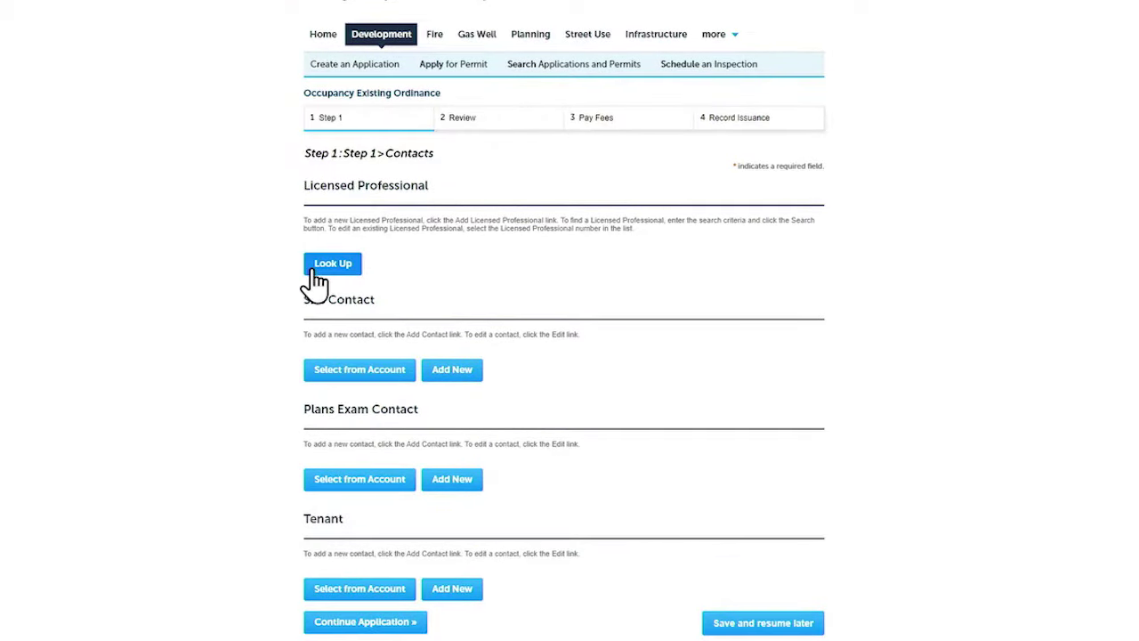
click(316, 269)
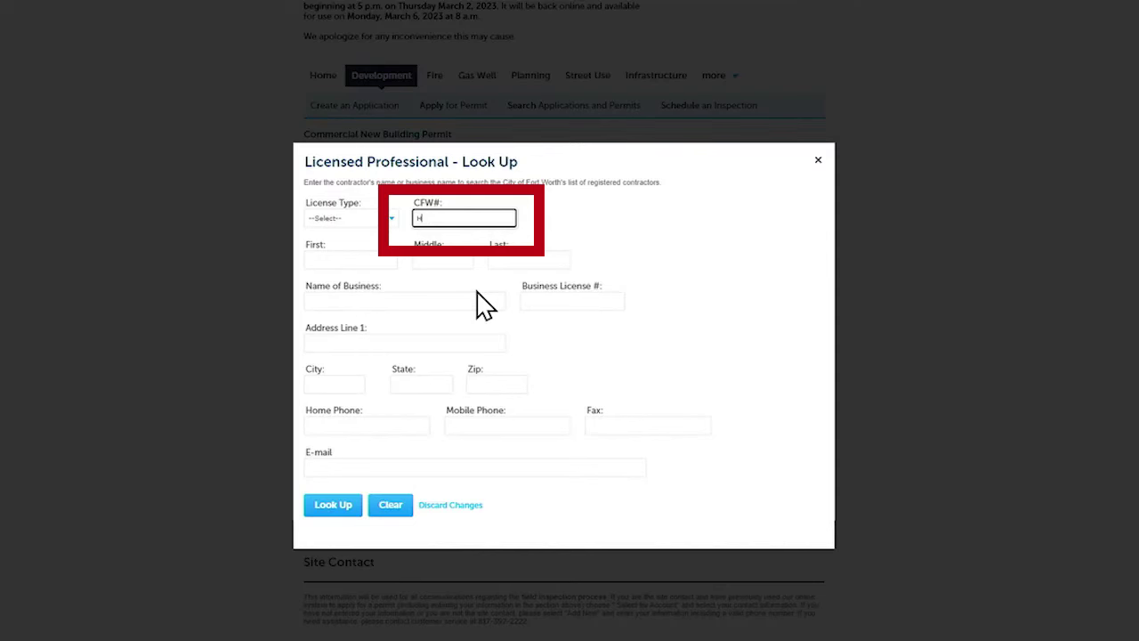
text(omestead)
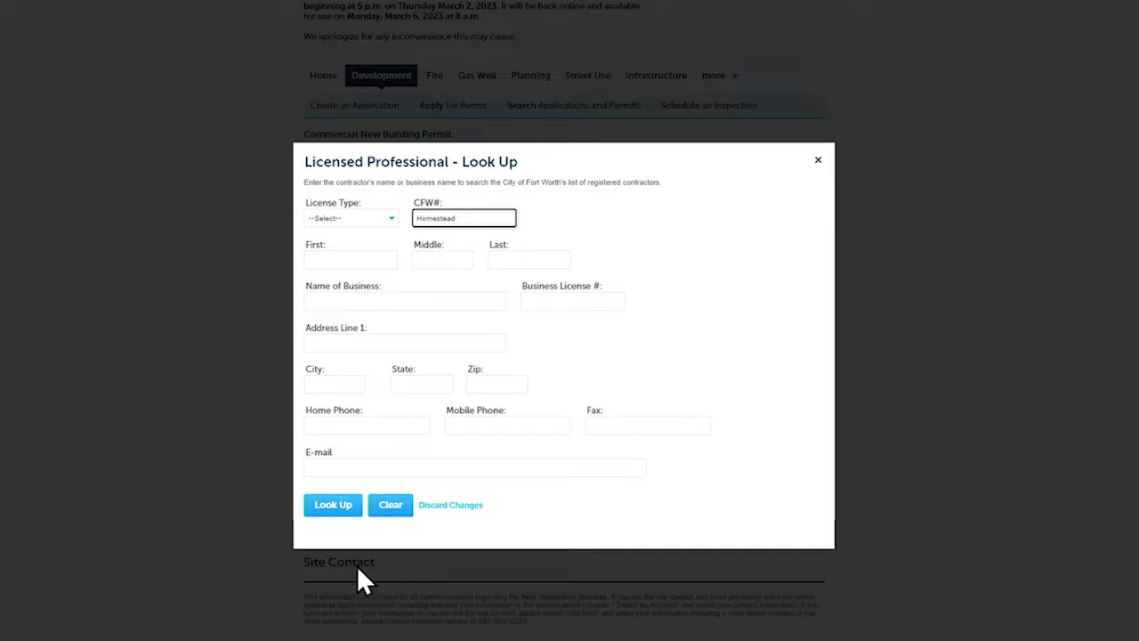
click(326, 505)
Add the account's associated contact as applicant, filling in a mobile phone number
scroll(258, 347, down, 3)
click(341, 322)
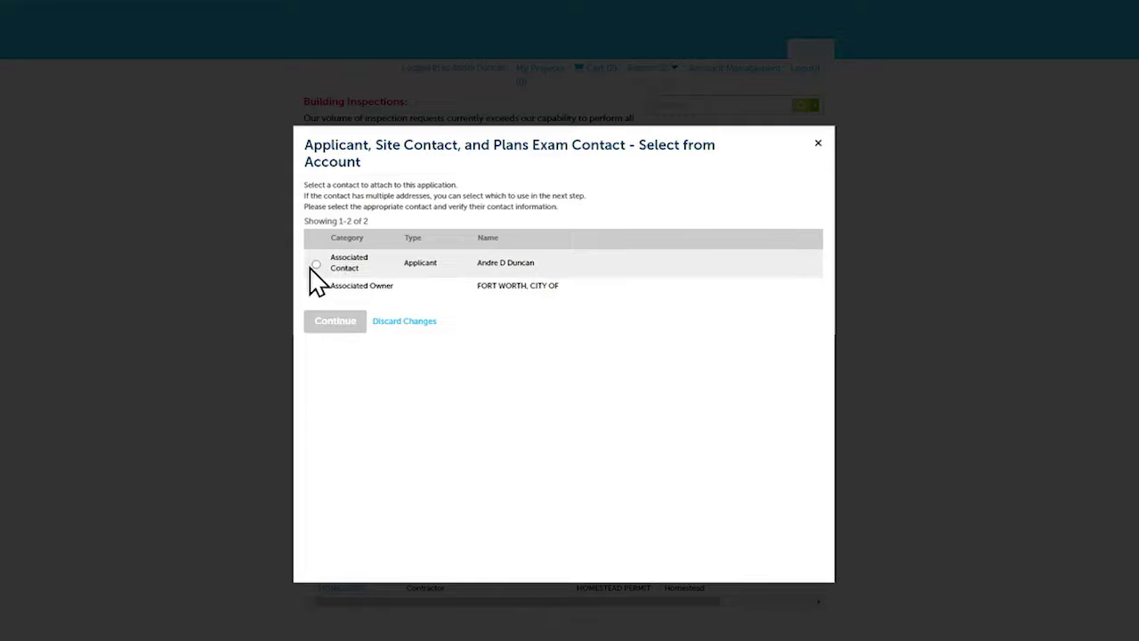
click(316, 265)
click(325, 322)
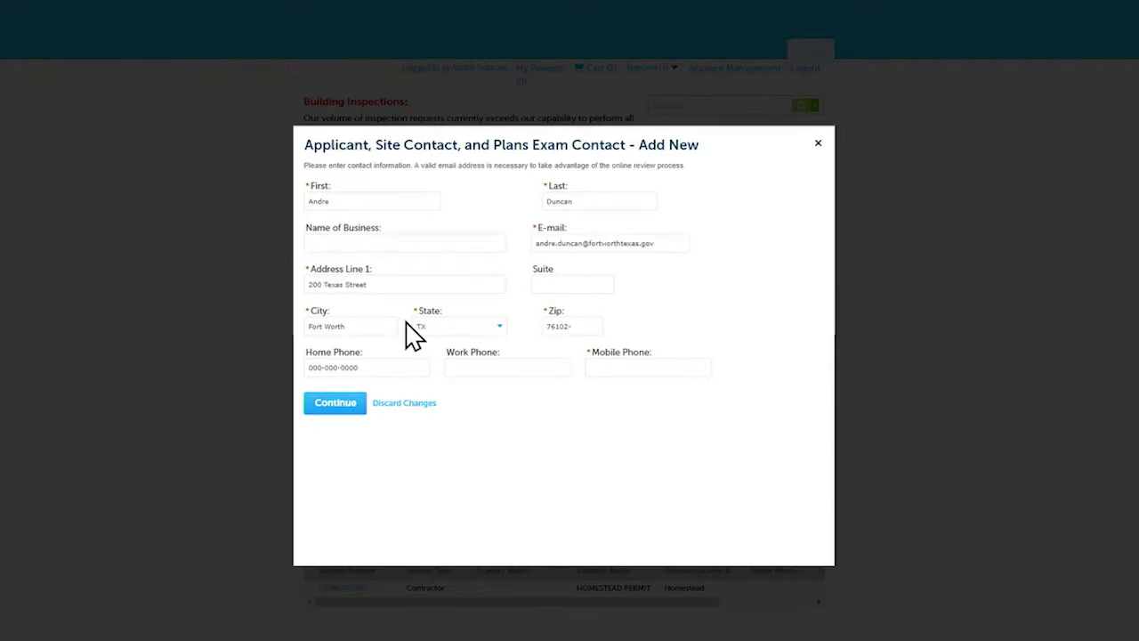
click(625, 367)
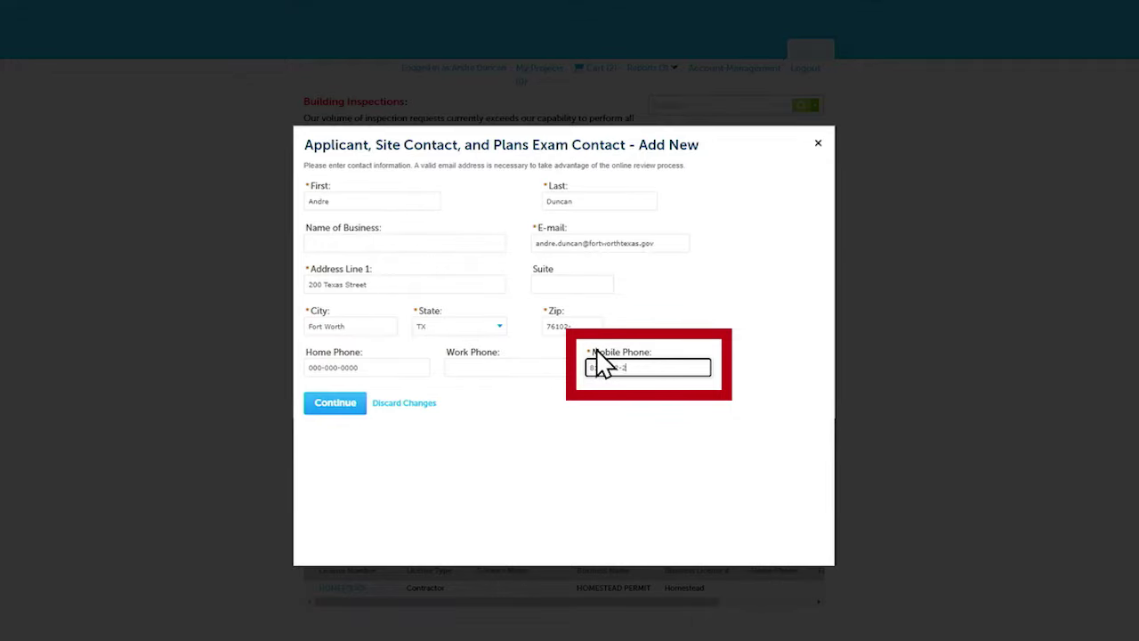
click(326, 407)
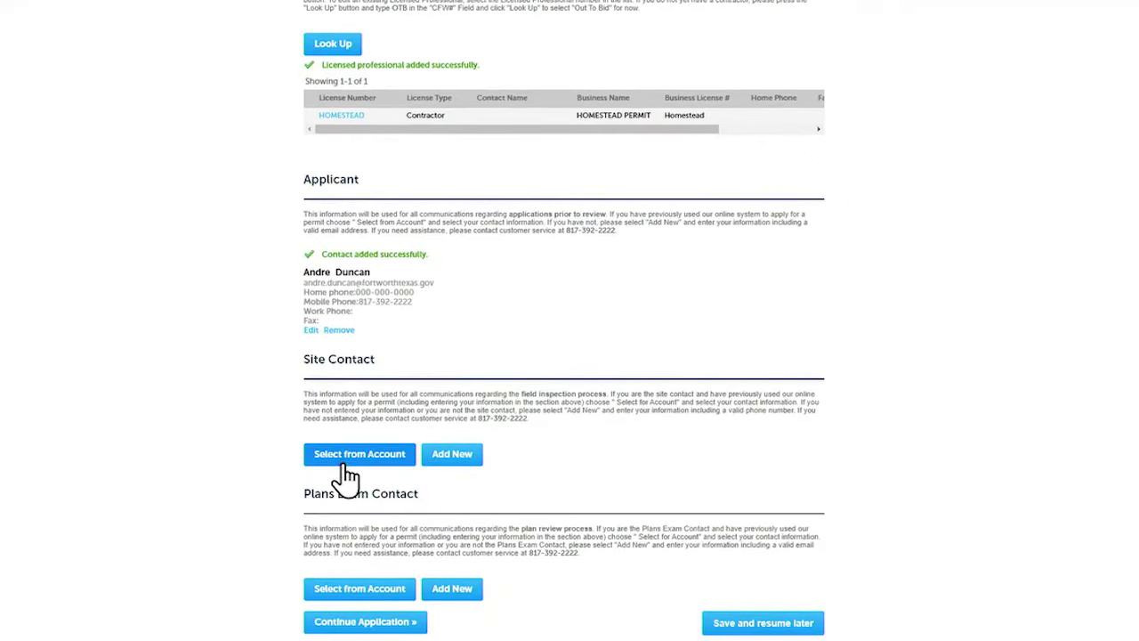
click(345, 456)
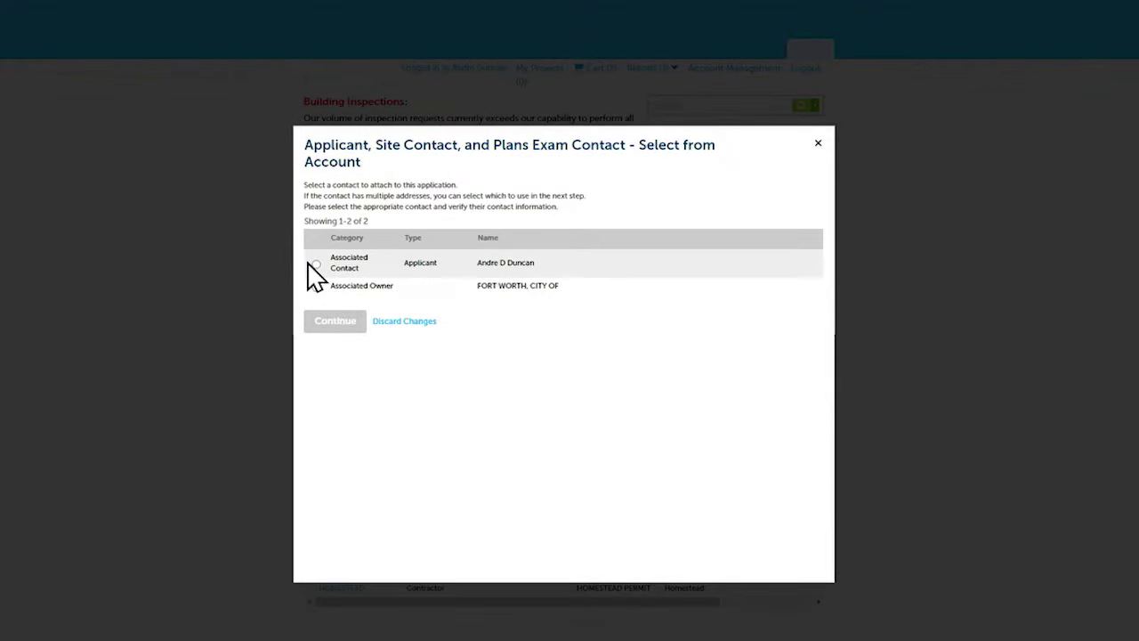
Add the associated contact as Site Contact, entering the contact's mobile phone number
click(316, 264)
click(331, 324)
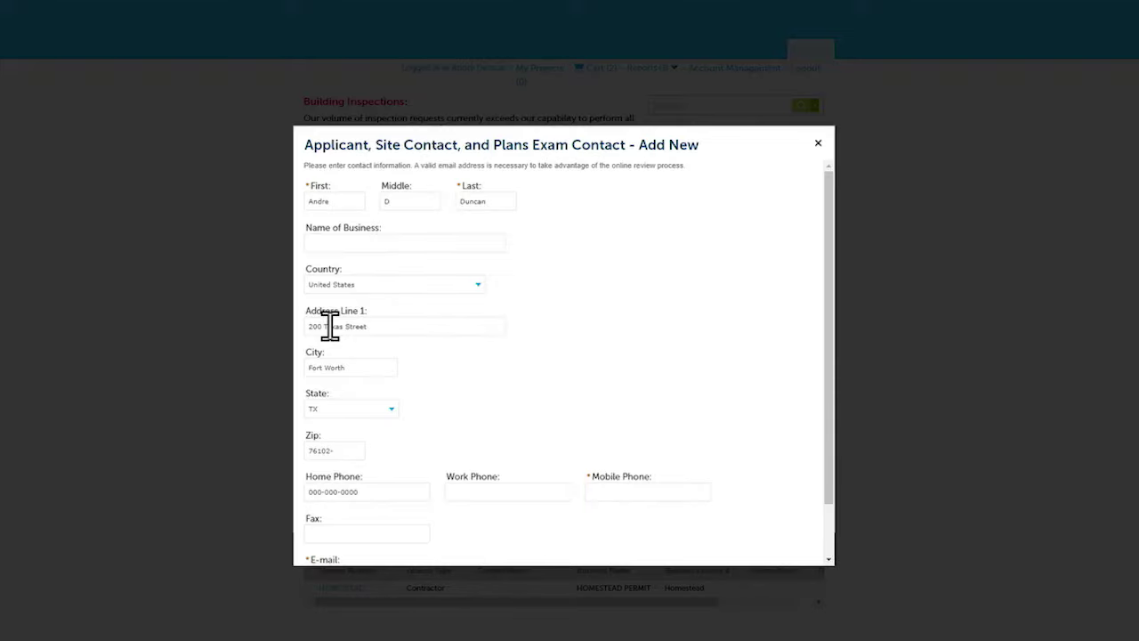
scroll(625, 508, down, 2)
click(626, 431)
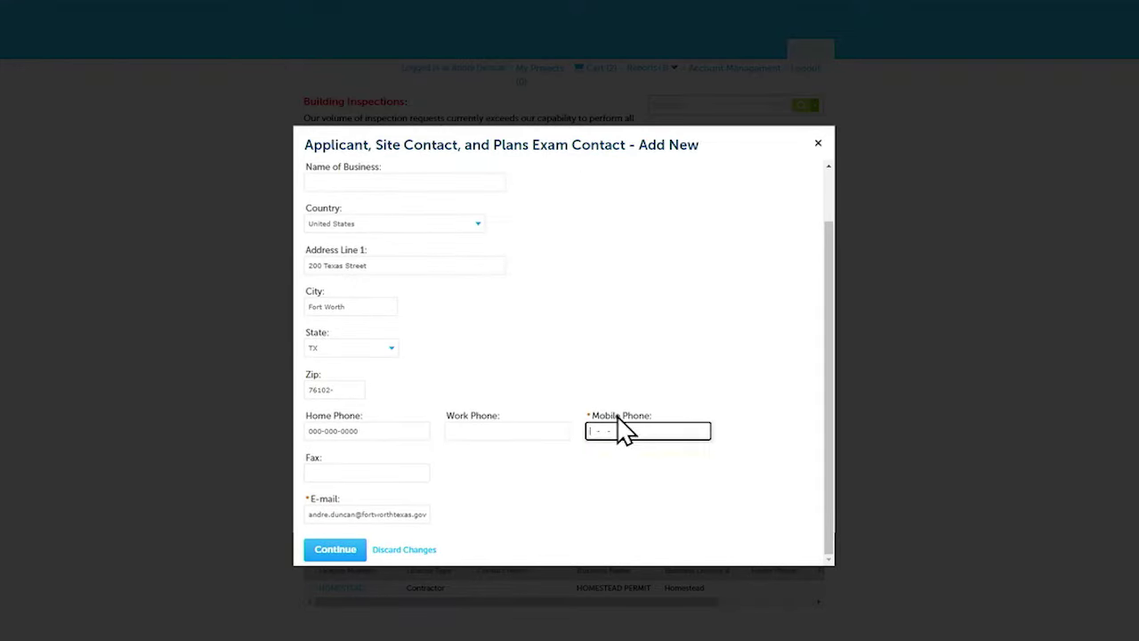
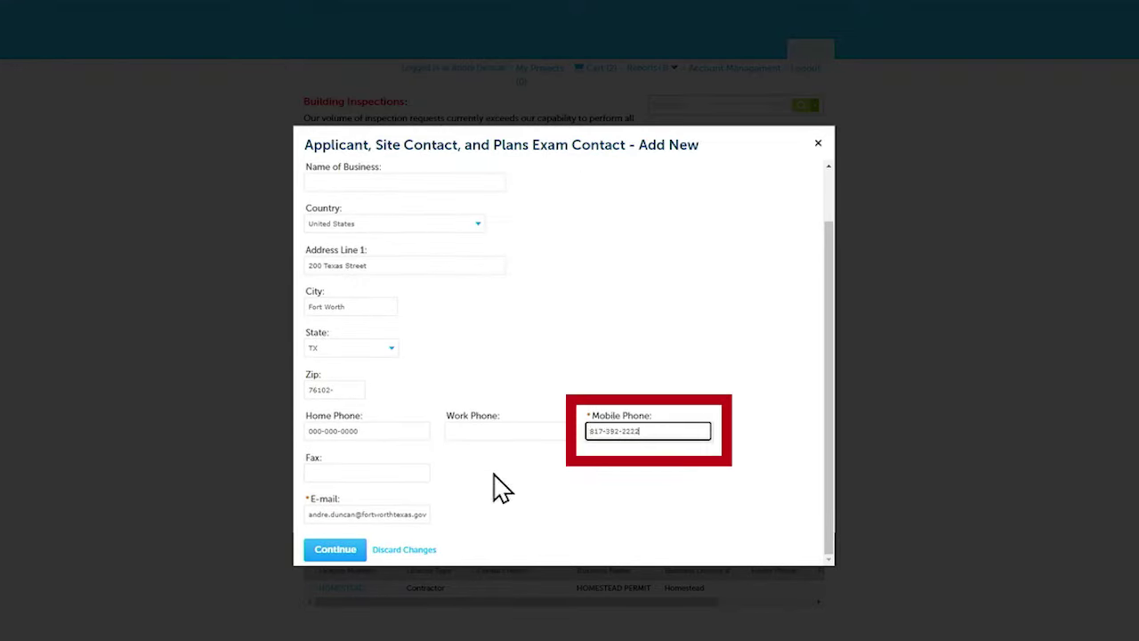
click(336, 550)
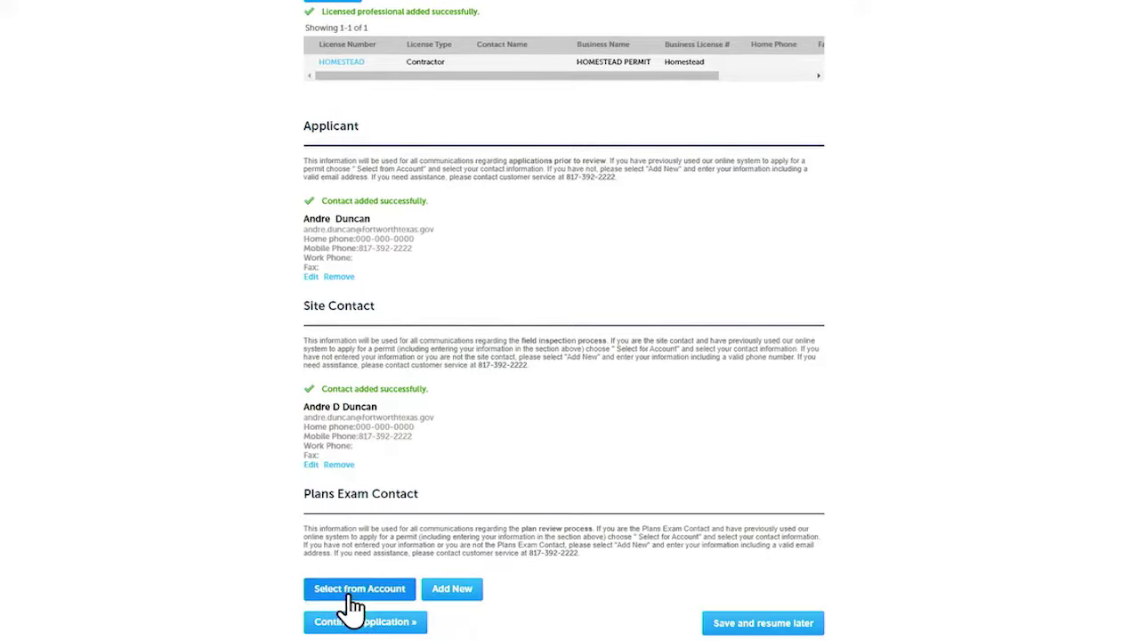
Select the account's associated contact as the Plans Exam Contact
click(361, 591)
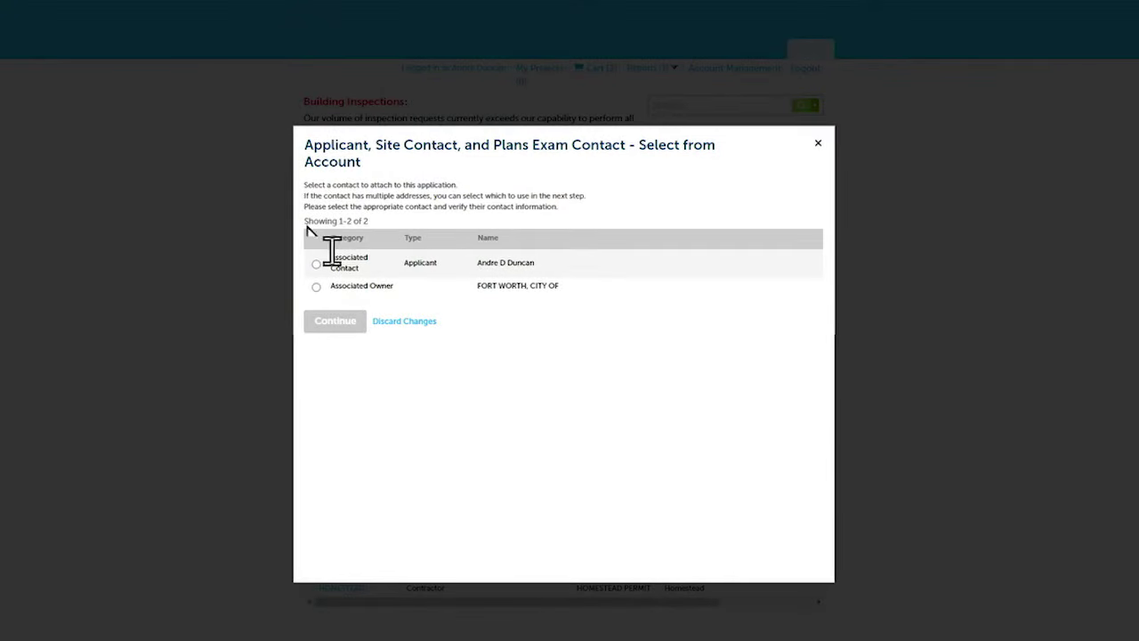
click(317, 265)
click(325, 323)
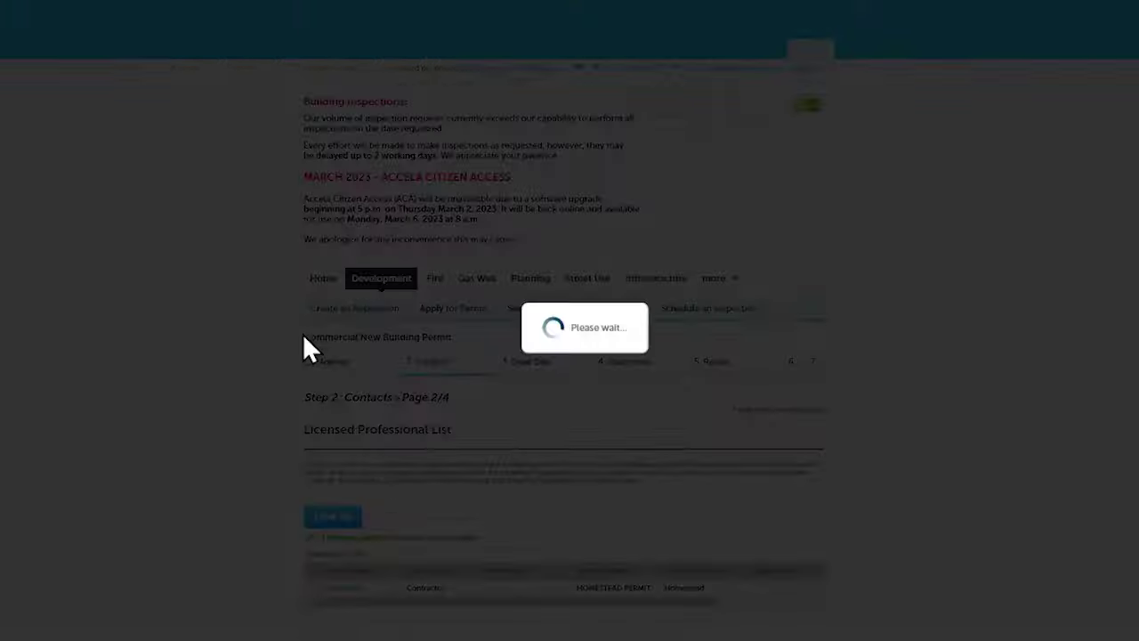
scroll(305, 348, down, 7)
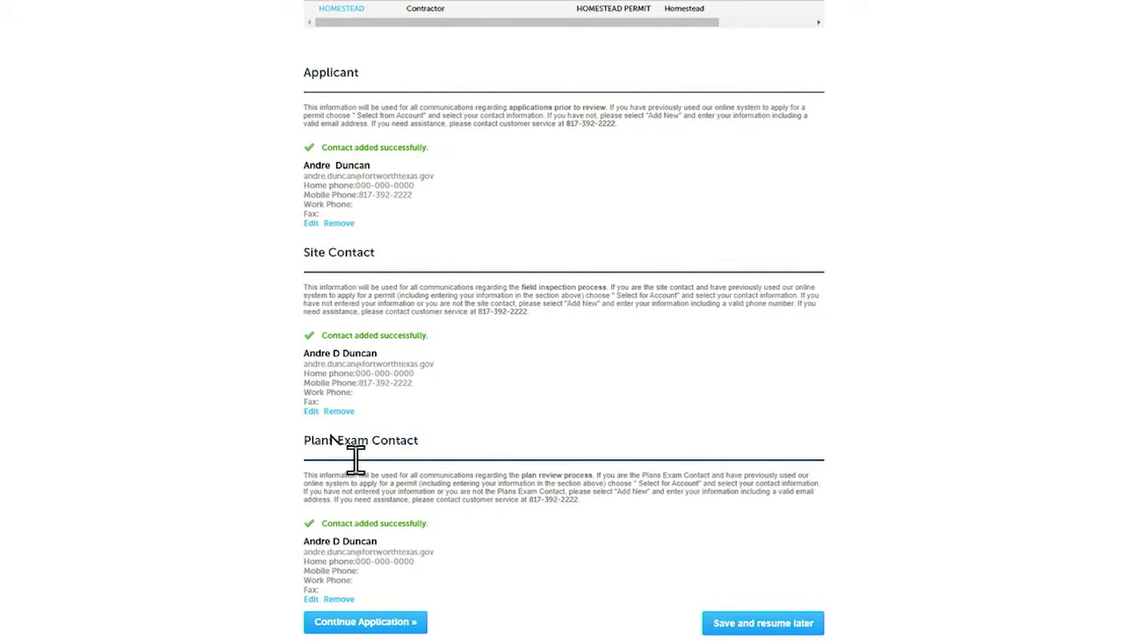
Enter project name 'The City of Fort Worth New Commercial Building' and description 'Construction a 2474 square foot building'
click(363, 622)
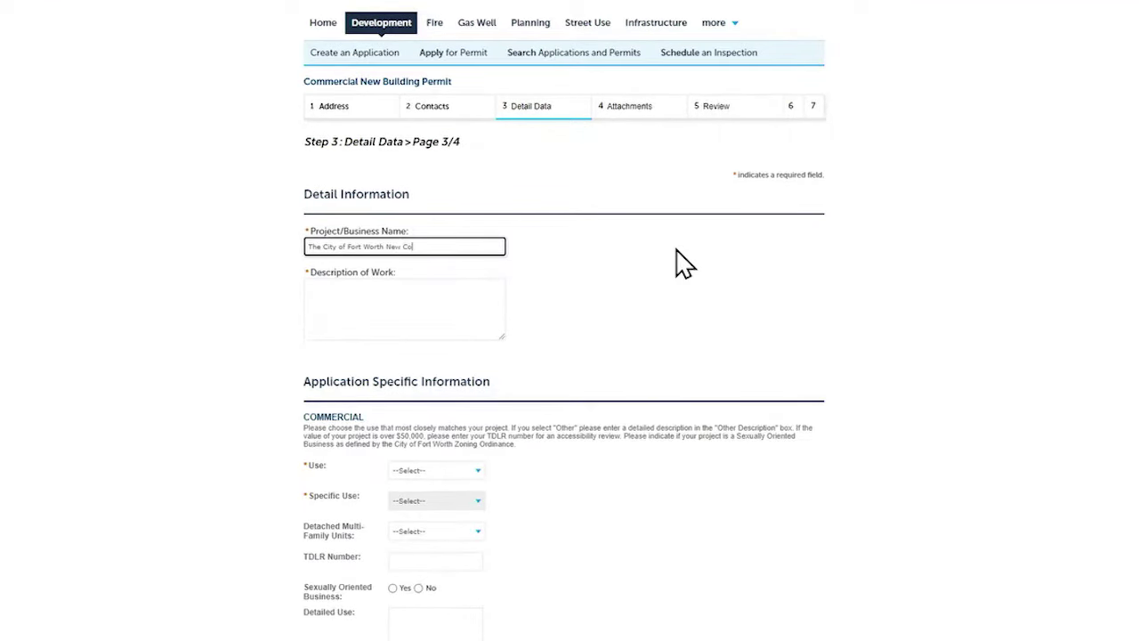
text(ng)
key(Tab)
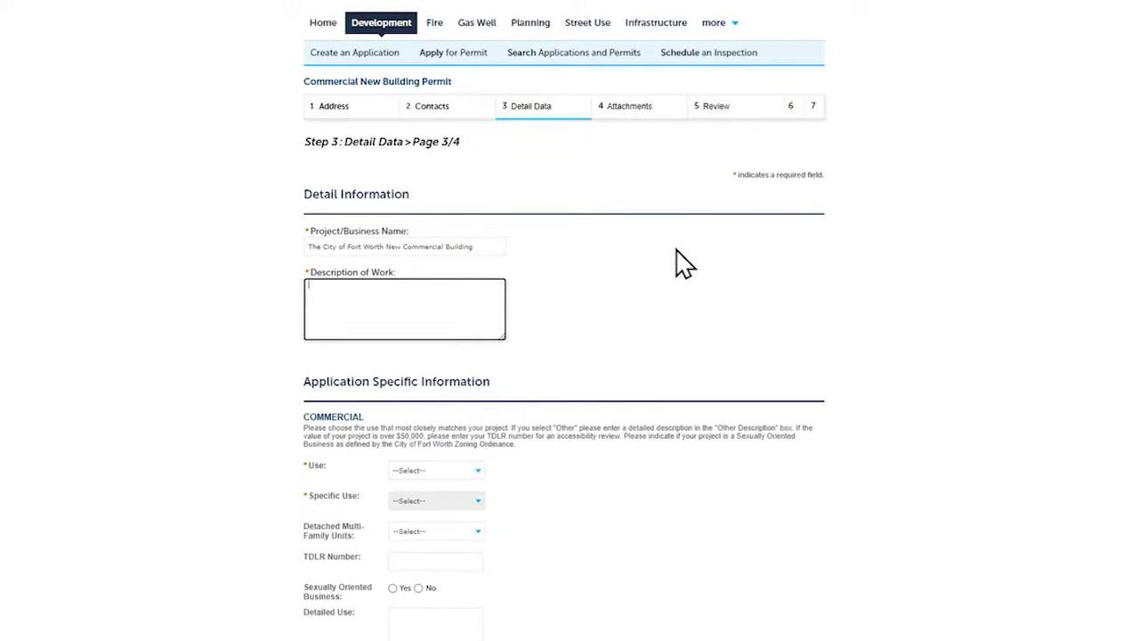
text(Construction a 2474 square foot b)
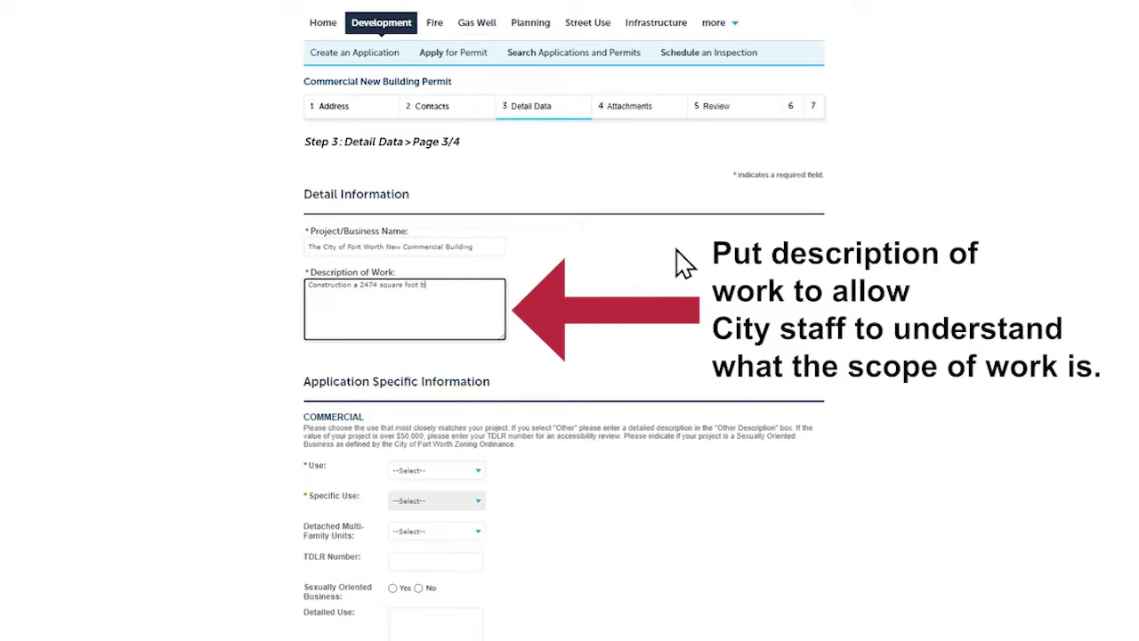
text(ing)
scroll(403, 309, down, 1)
Set Use to Office, Specific Use to Government Facility, and enter the TABS number as TDLR Number
scroll(730, 365, down, 2)
click(479, 267)
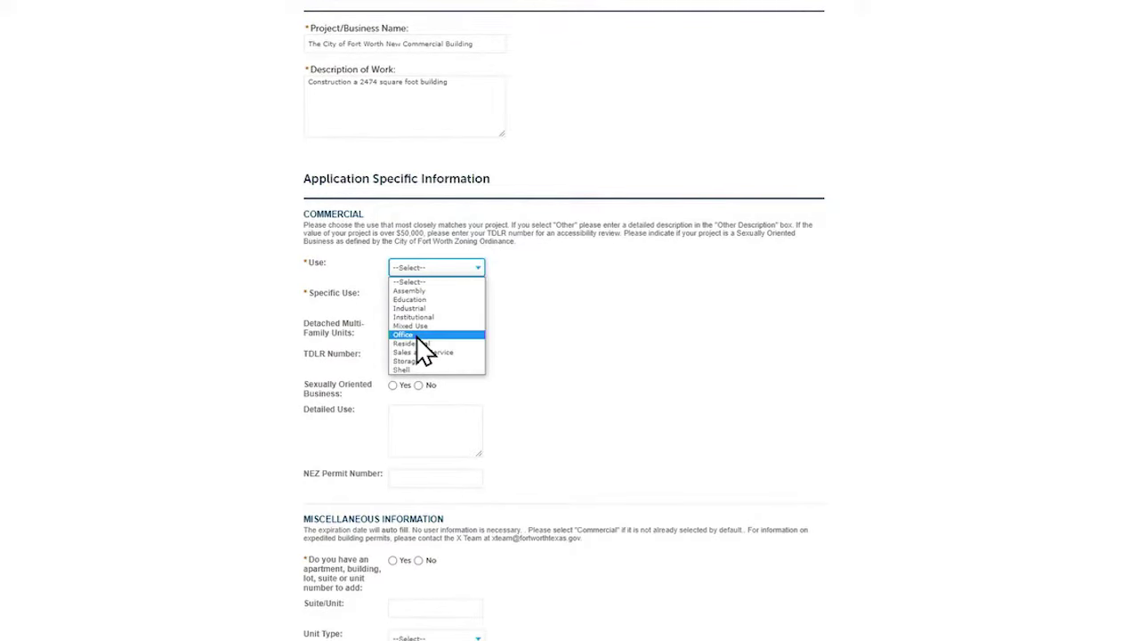
click(440, 335)
click(478, 301)
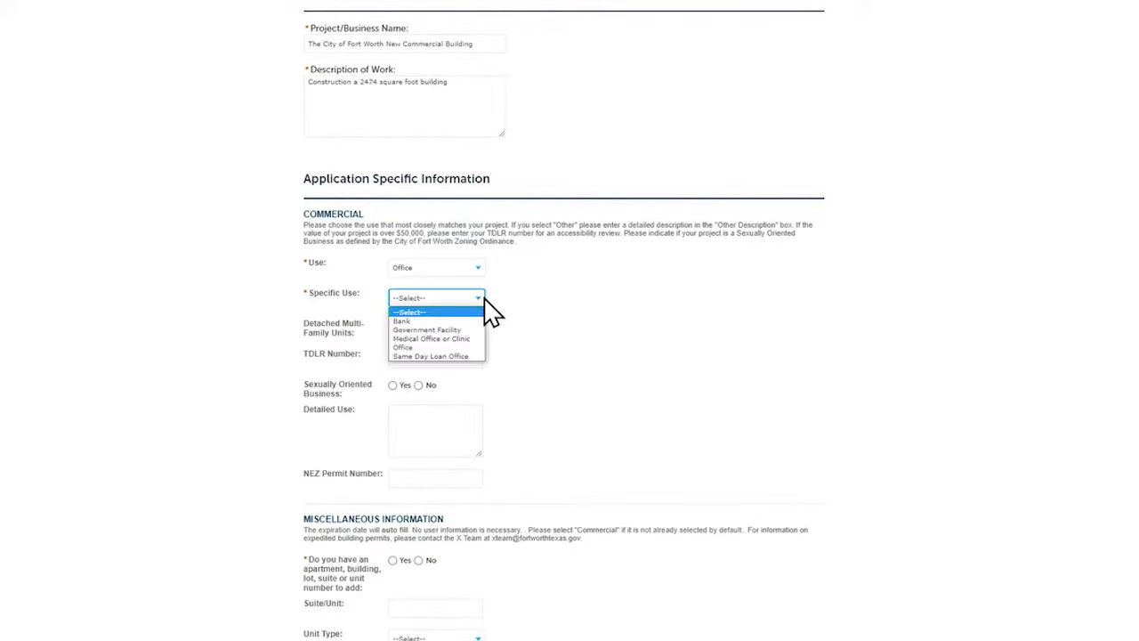
click(427, 329)
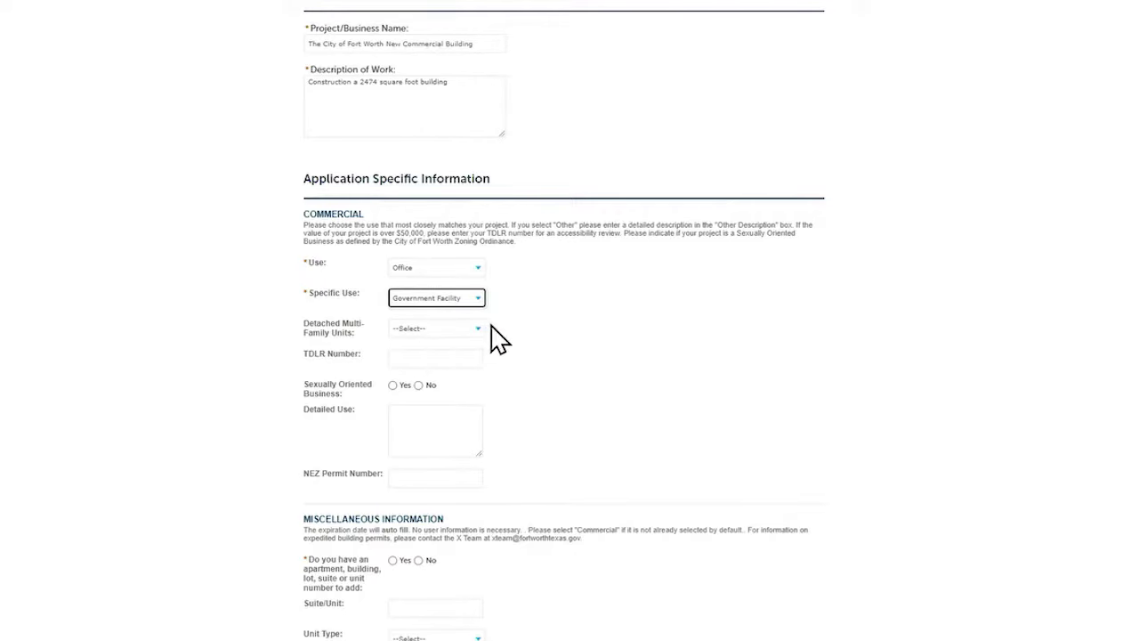
scroll(498, 342, down, 1)
key(Tab)
key(Tab)
text(1)
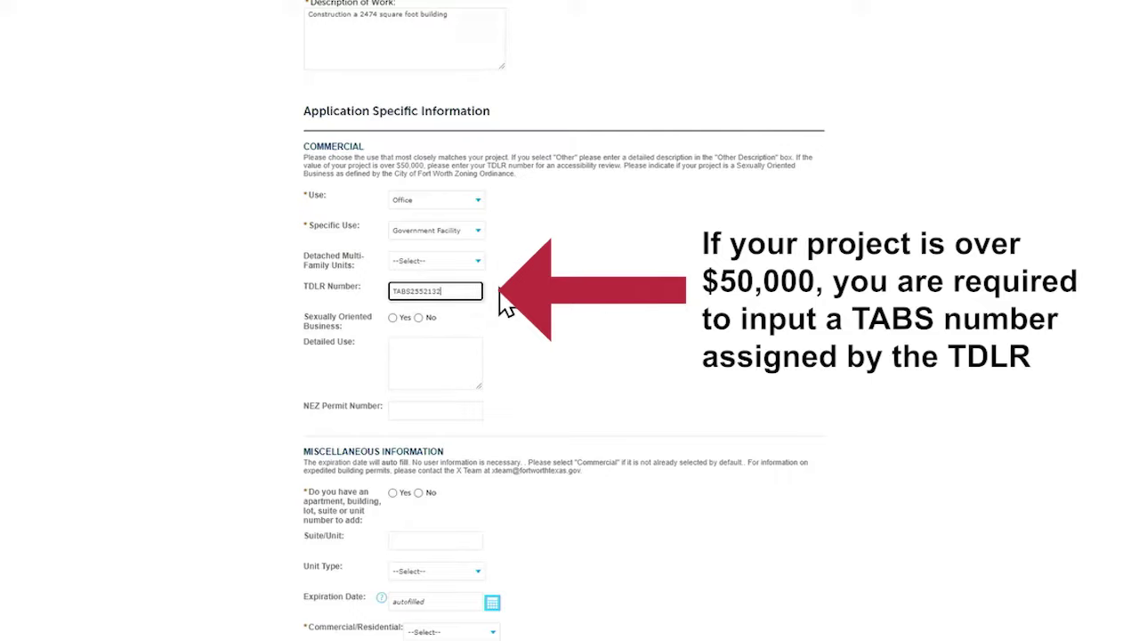
click(521, 307)
scroll(525, 303, down, 5)
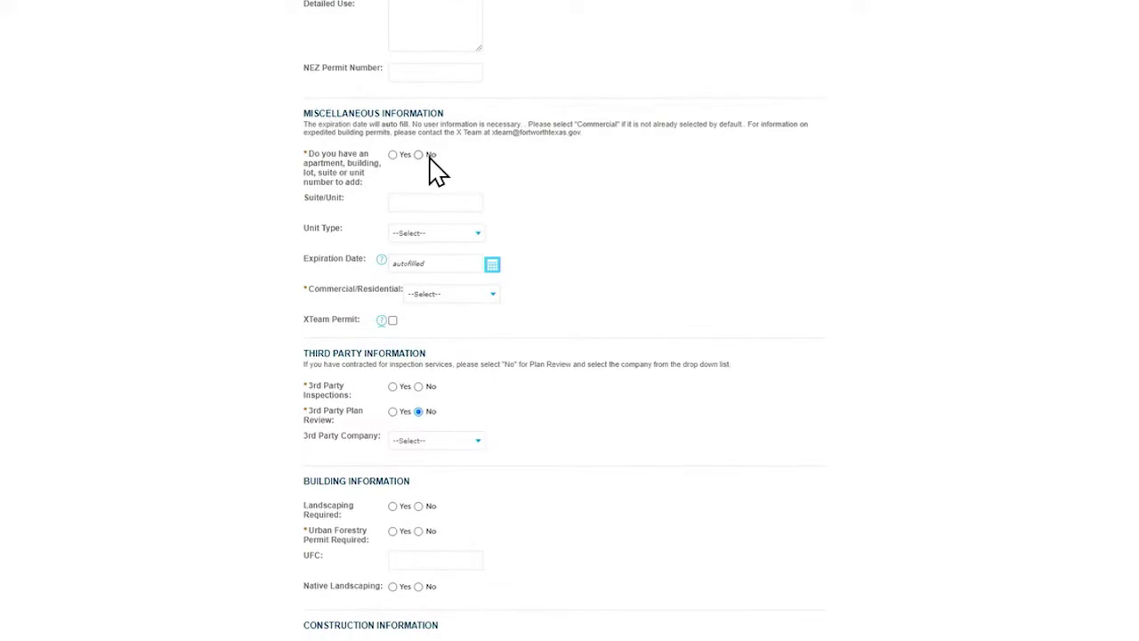
Answer No to the unit-number question and mark the project as Commercial
click(418, 155)
scroll(552, 198, down, 1)
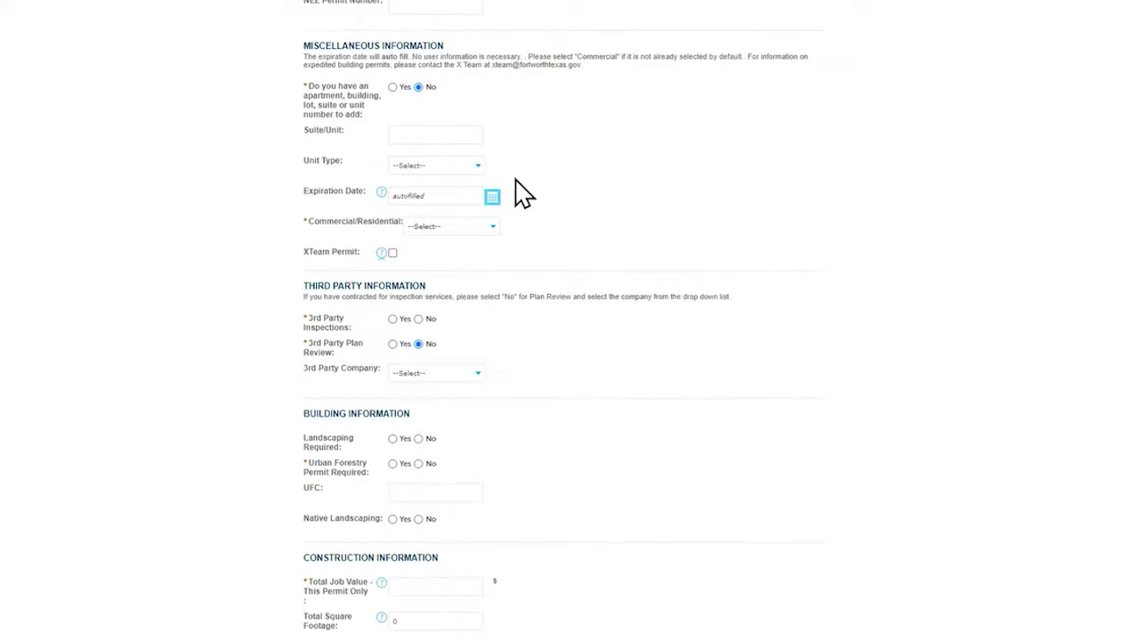
scroll(475, 178, down, 2)
click(469, 92)
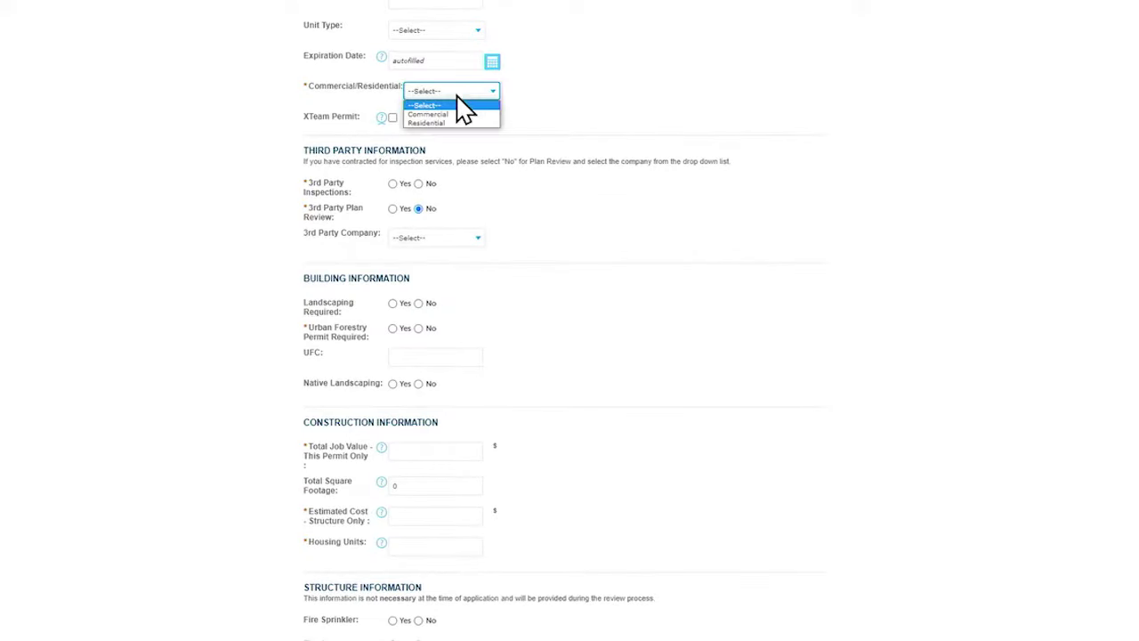
click(445, 114)
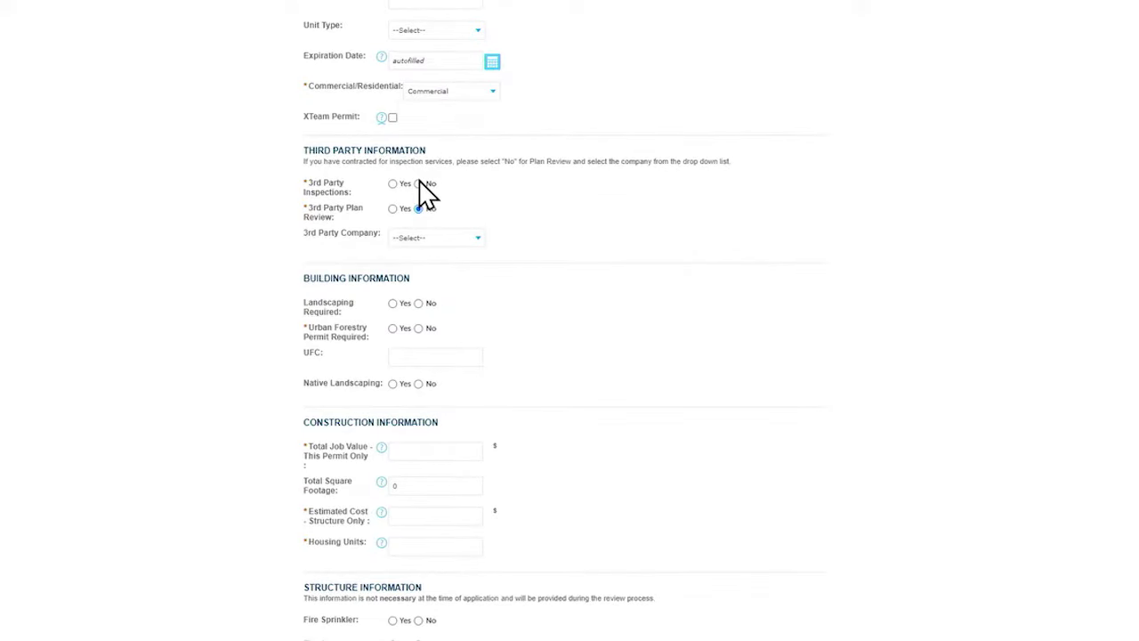
scroll(420, 187, down, 2)
scroll(356, 107, up, 1)
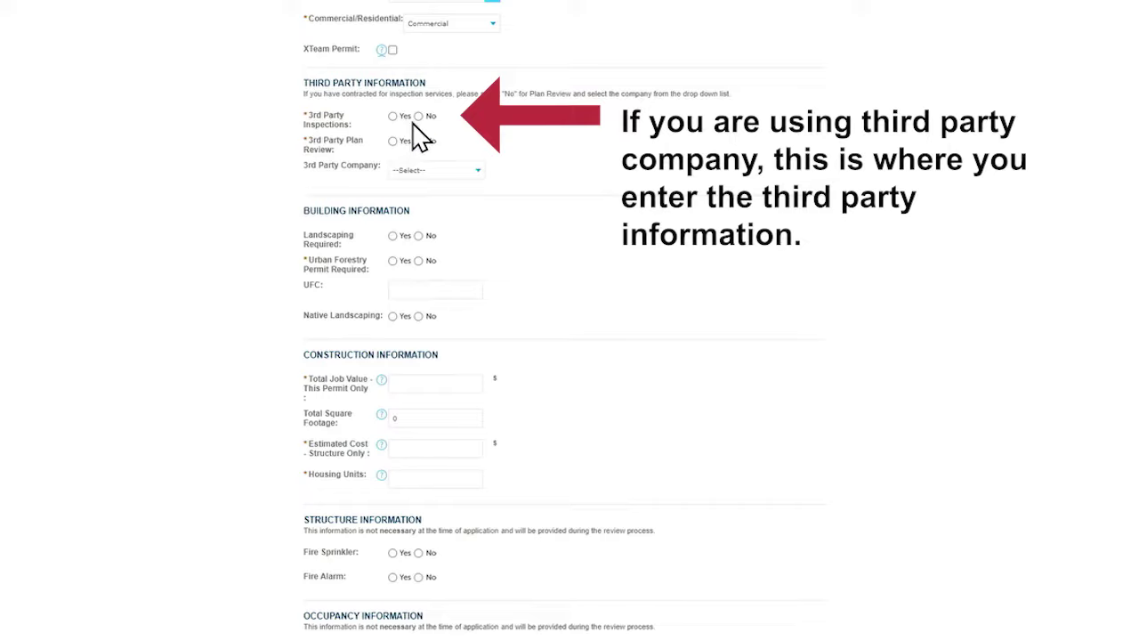
scroll(585, 170, down, 2)
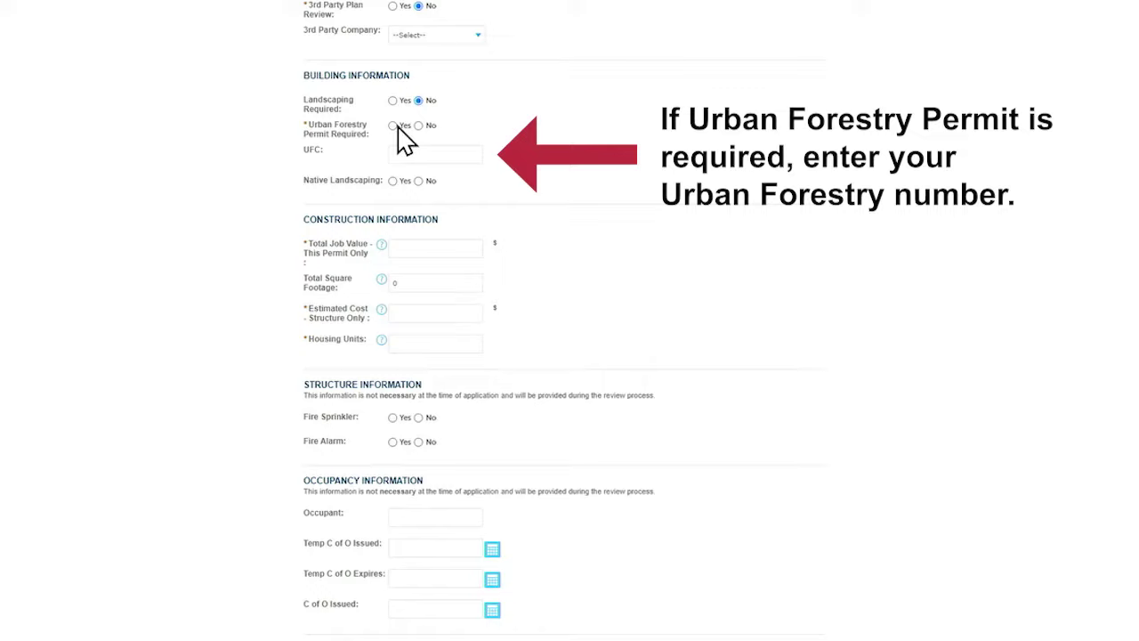
Enter the Urban Forestry number, job value 100000, structure cost 75000 and 0 housing units
click(436, 156)
scroll(593, 259, down, 2)
click(419, 110)
text(100000)
click(447, 178)
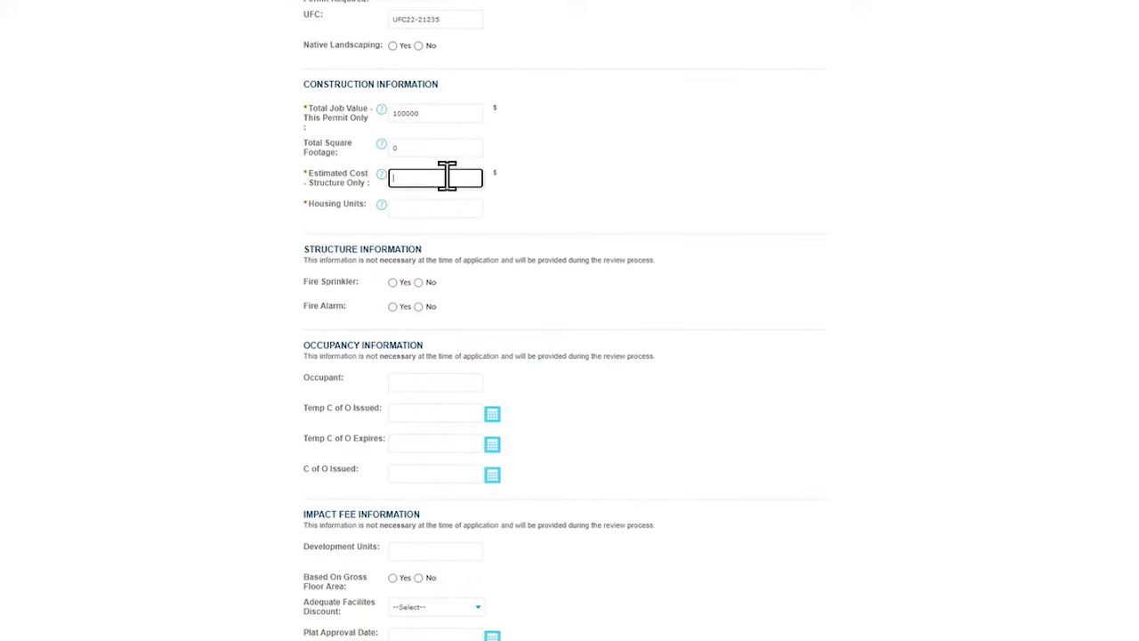
text(75000)
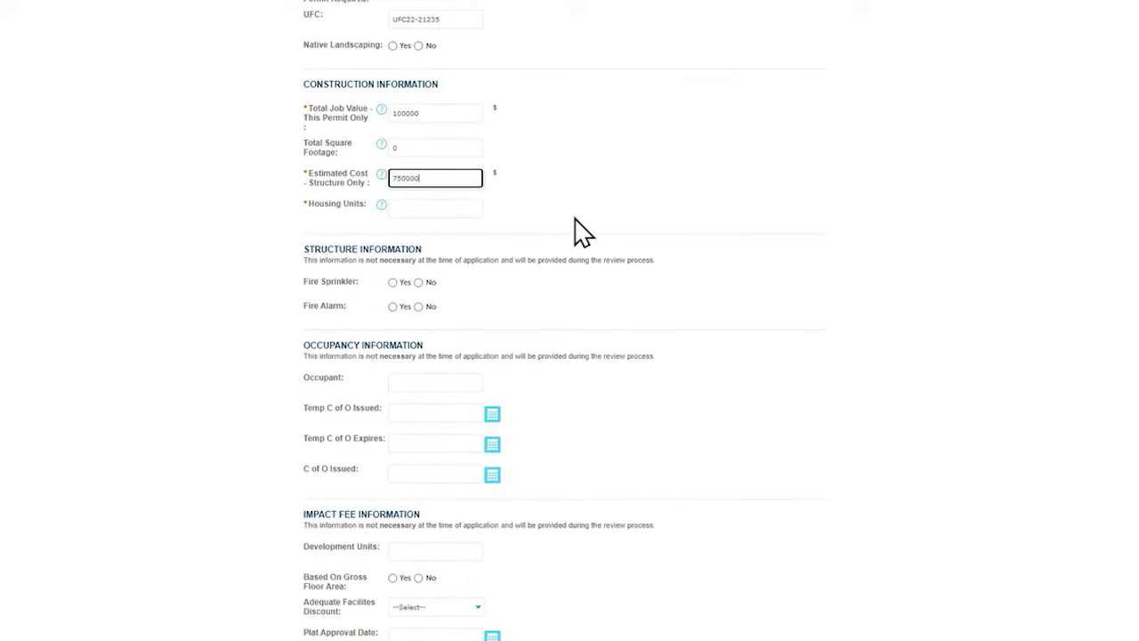
click(477, 208)
click(598, 228)
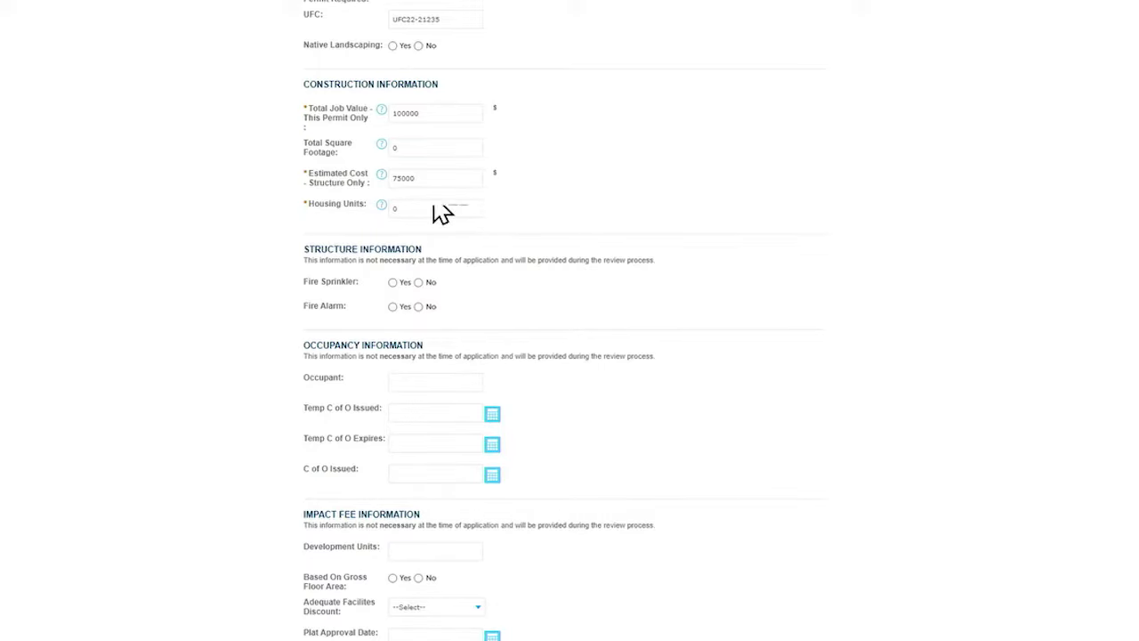
scroll(430, 247, down, 2)
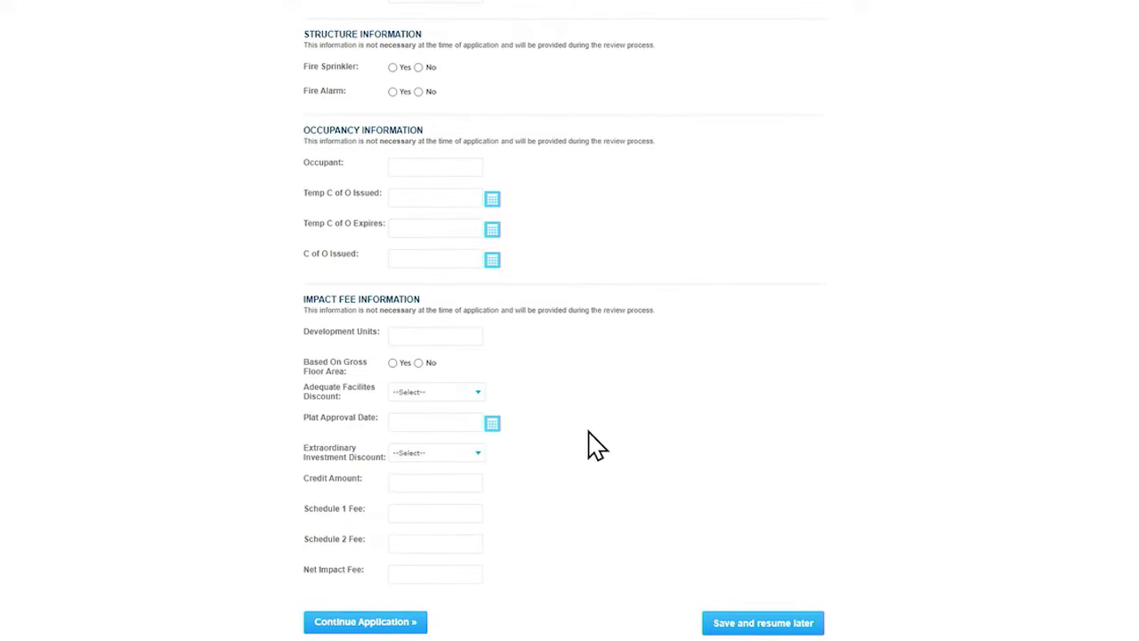
click(346, 626)
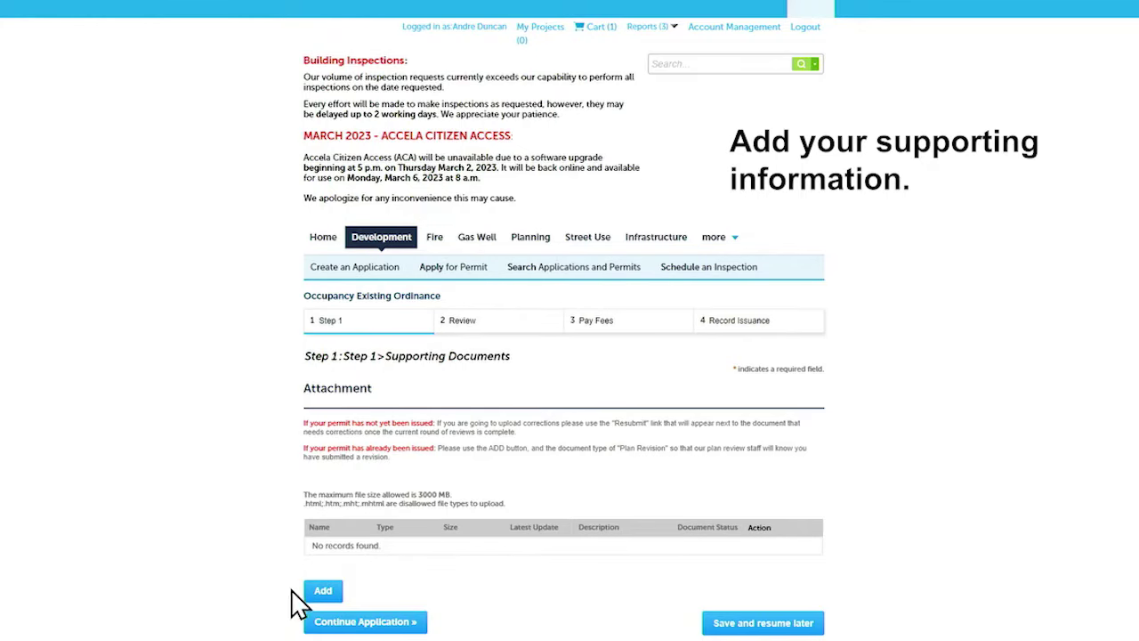
Upload '200 Texas Street - SUB 1 - Forms.pdf' as a new attachment
click(323, 591)
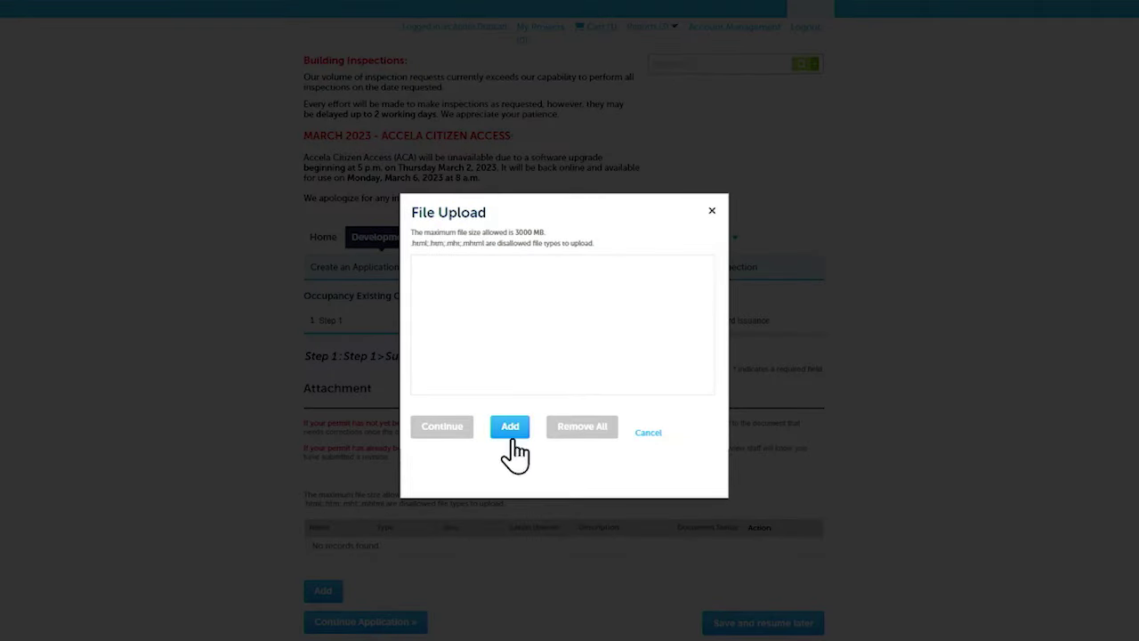
click(515, 436)
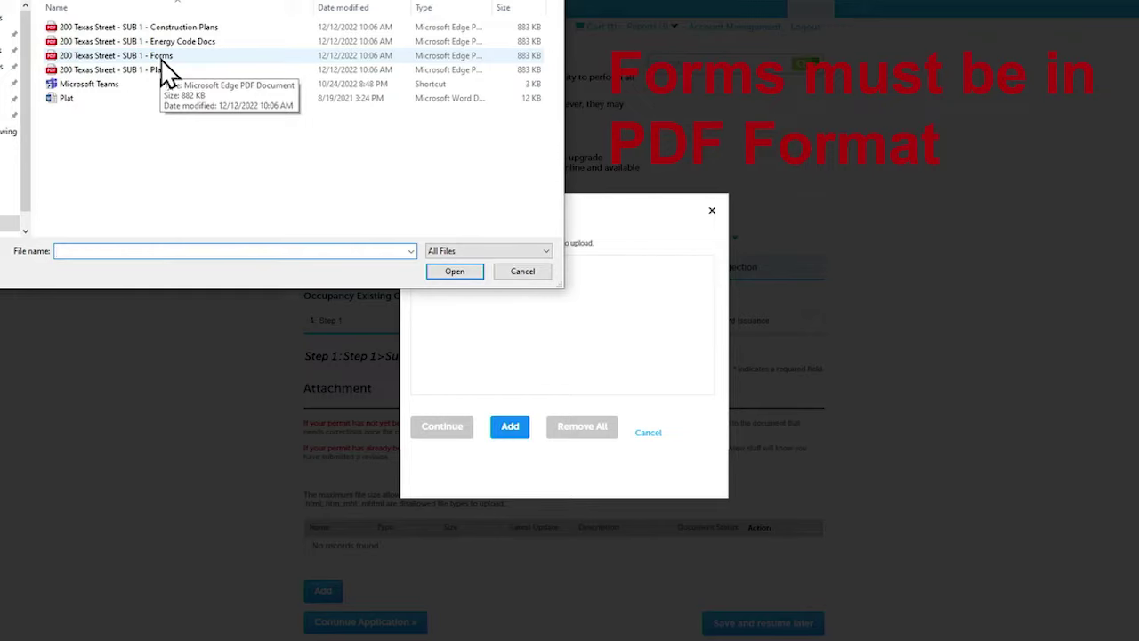
double_click(162, 62)
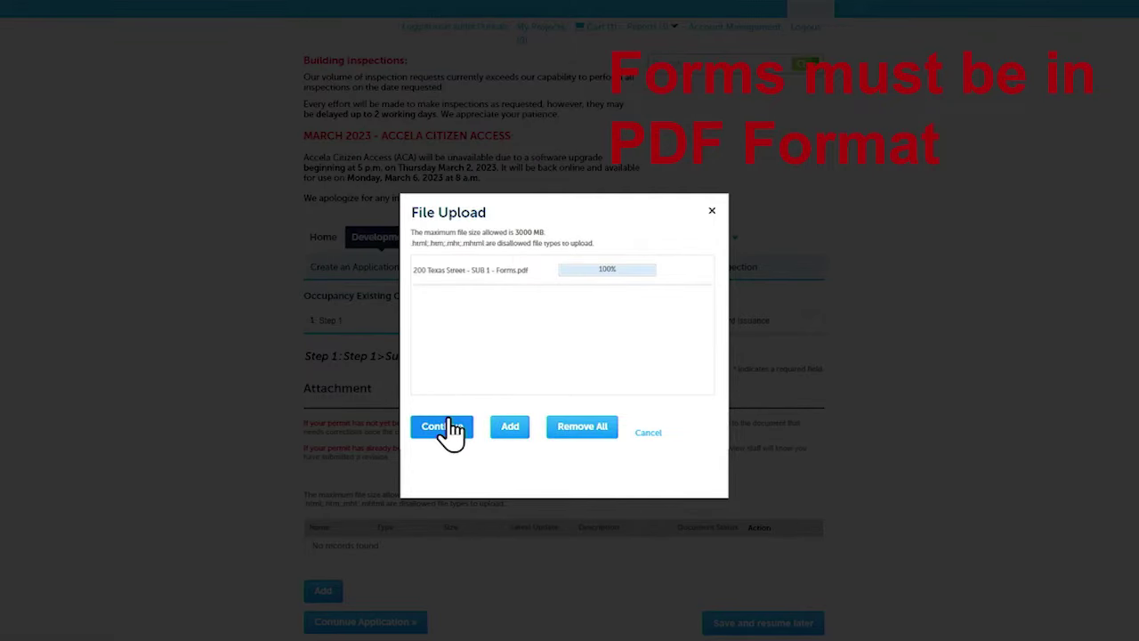
click(436, 426)
Set its type to Forms, describe it 'Forms required for Certificate of Occupancy', and save
scroll(460, 348, down, 3)
click(356, 426)
click(347, 467)
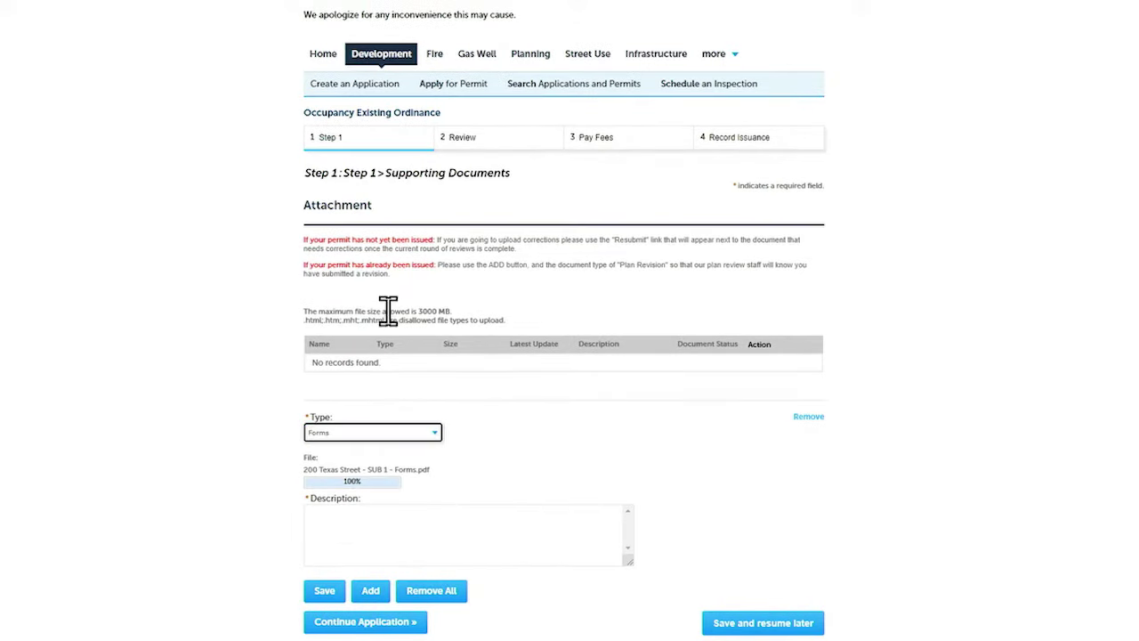
click(511, 534)
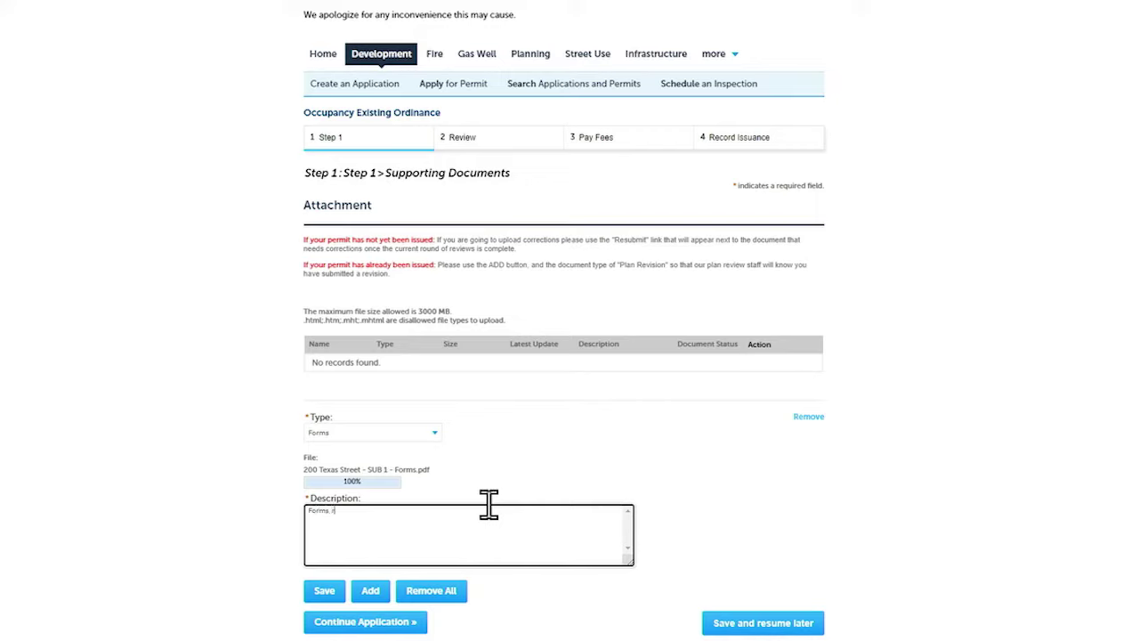
text(Forms required for Certificate of Occupancy)
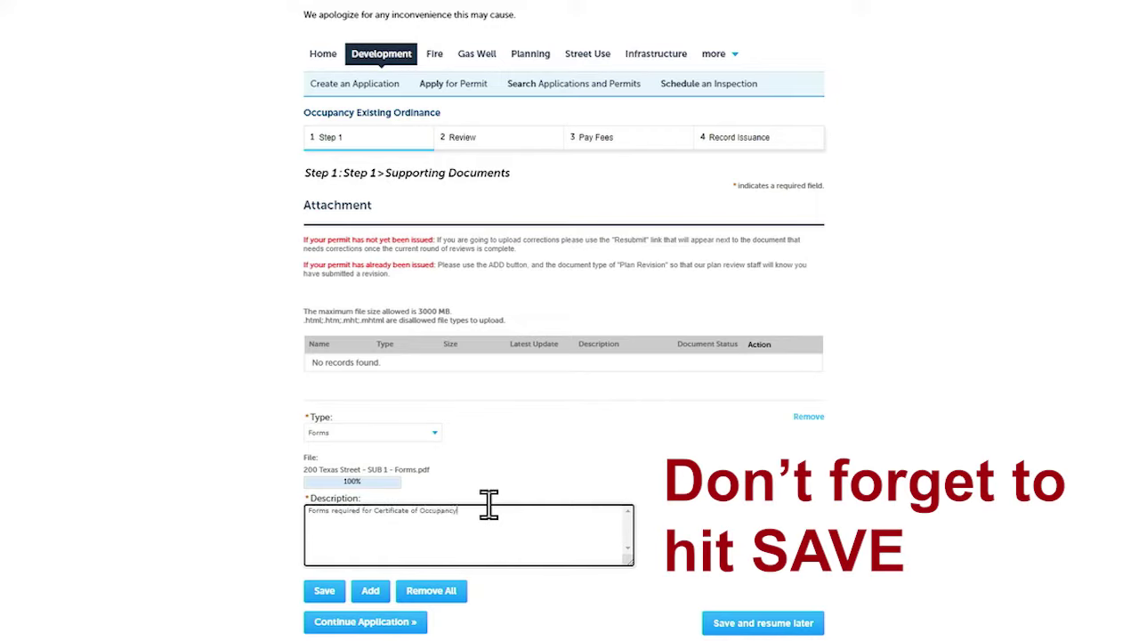
click(325, 591)
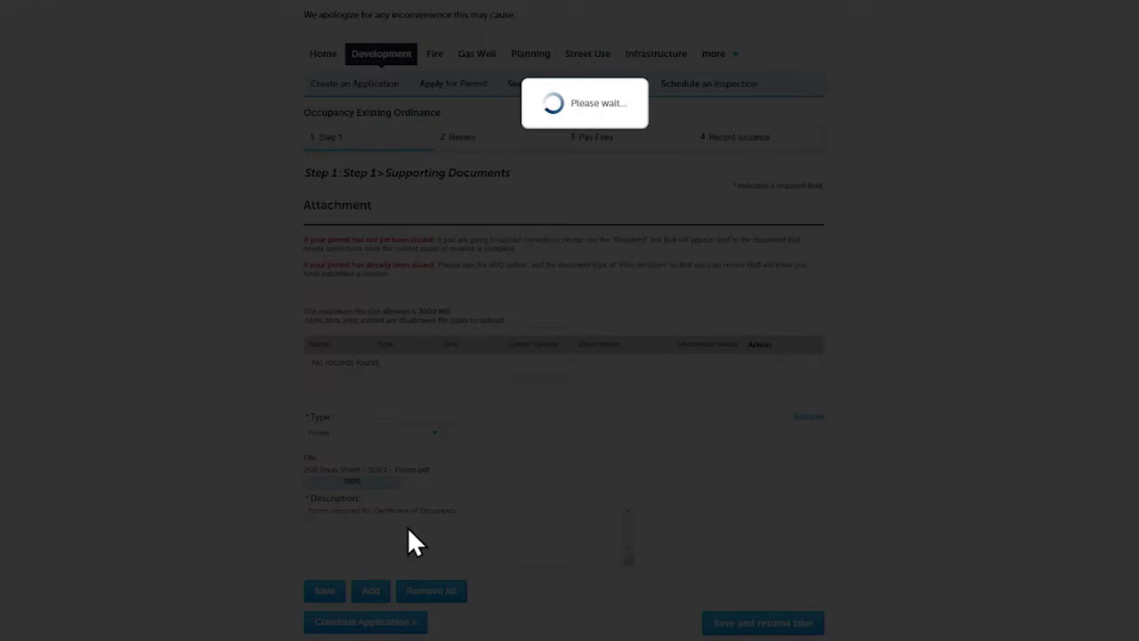
scroll(372, 574, down, 1)
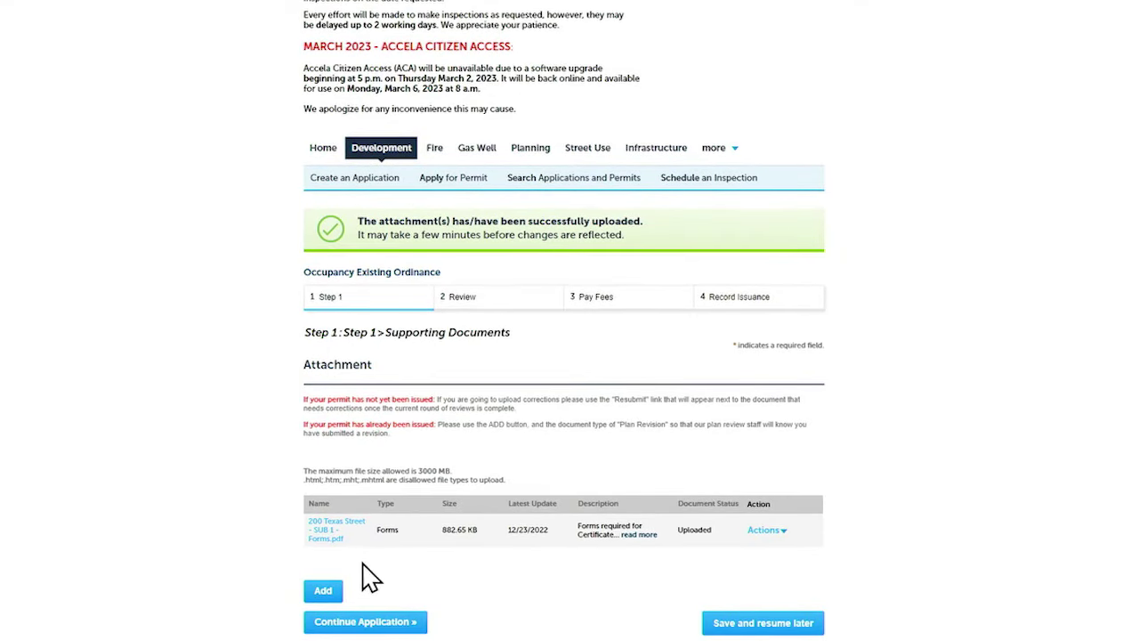
Read through the Step 2 Review page and proceed to Pay Fees totalling $43.00
click(369, 623)
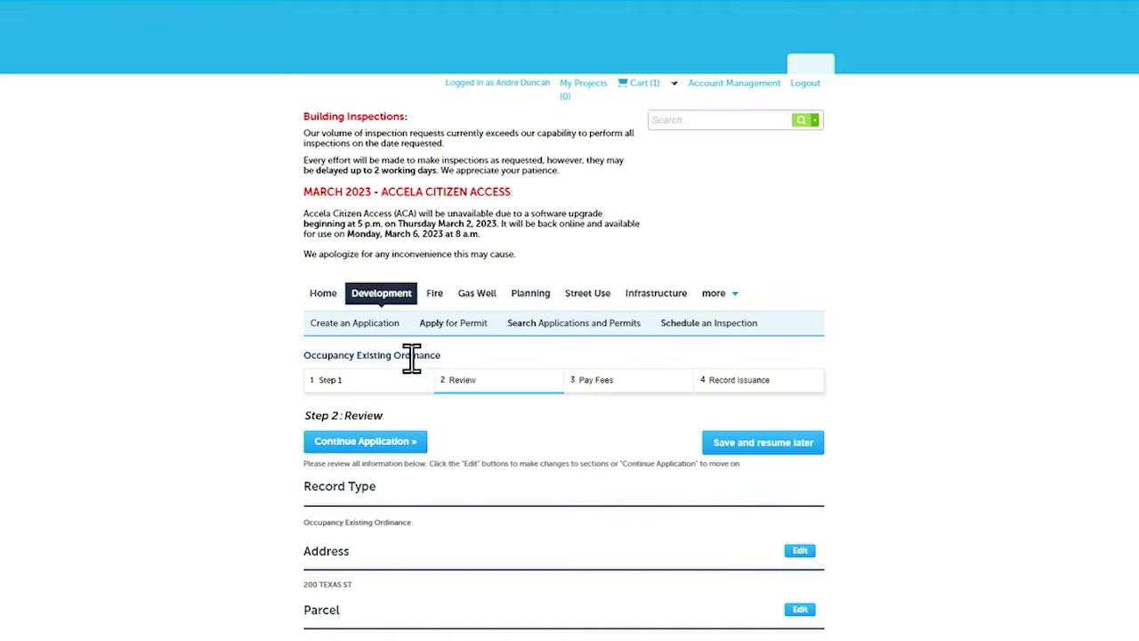
scroll(431, 356, down, 3)
scroll(445, 362, down, 3)
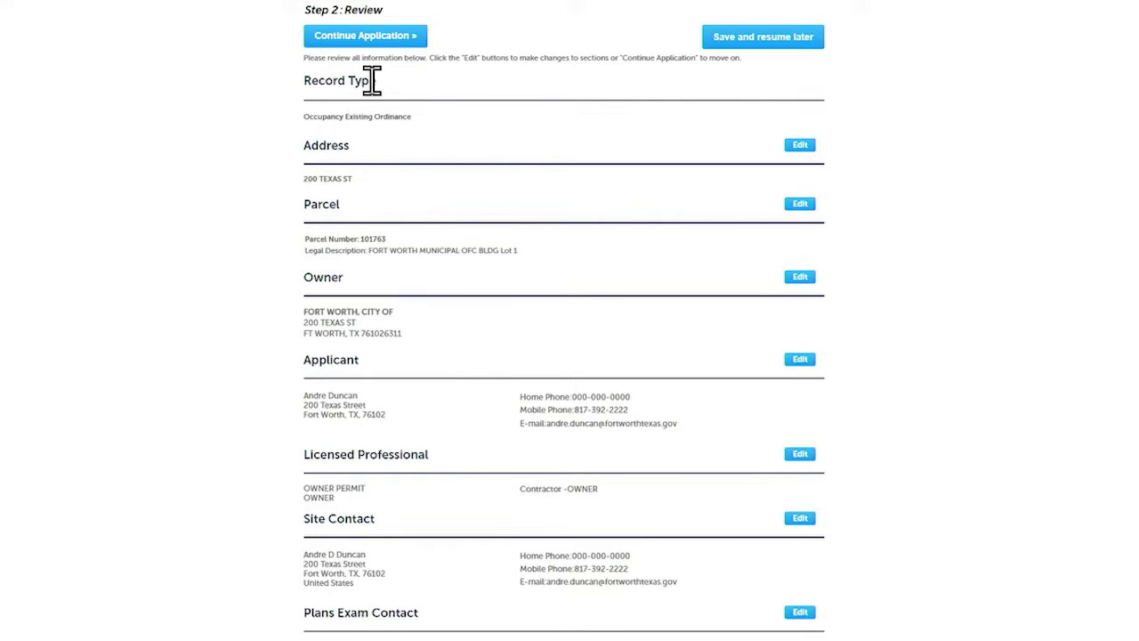
scroll(382, 98, down, 8)
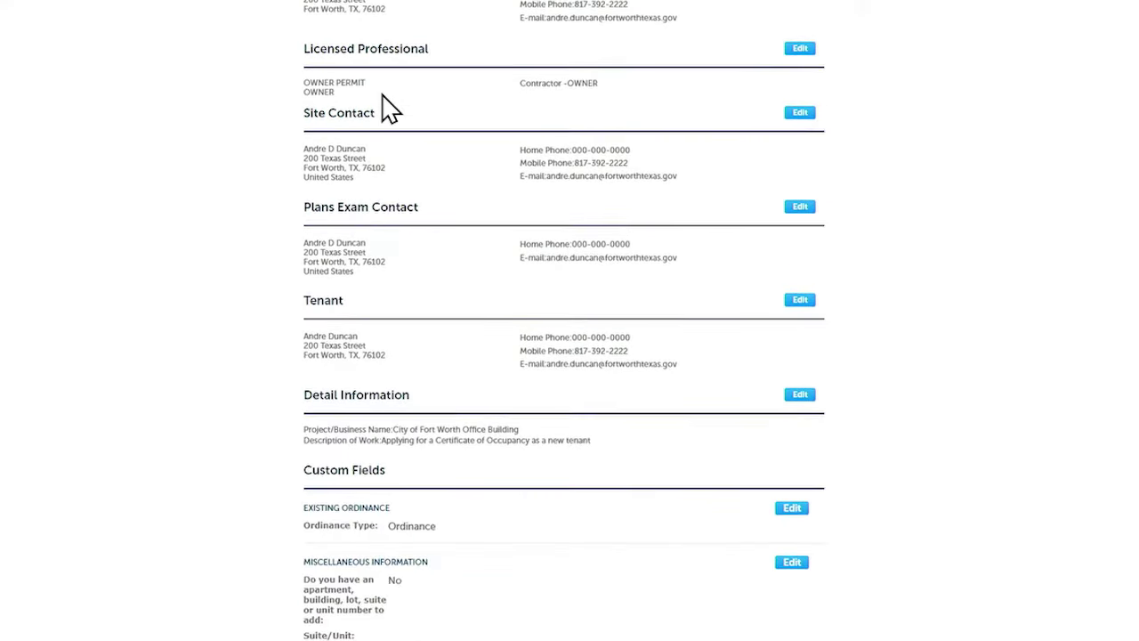
scroll(391, 111, down, 8)
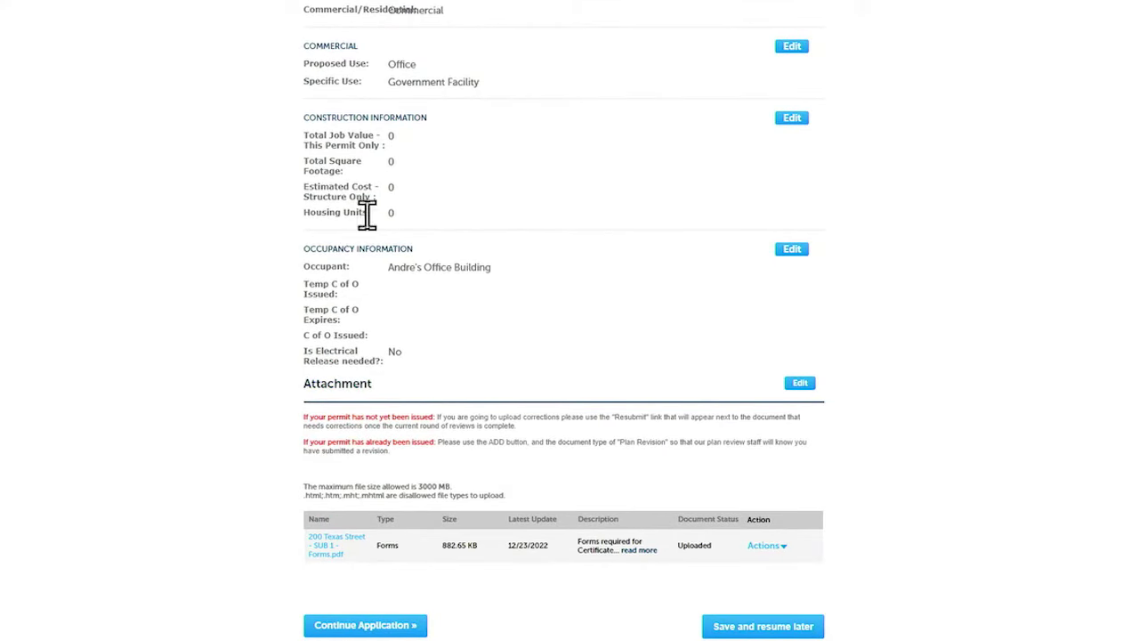
click(365, 626)
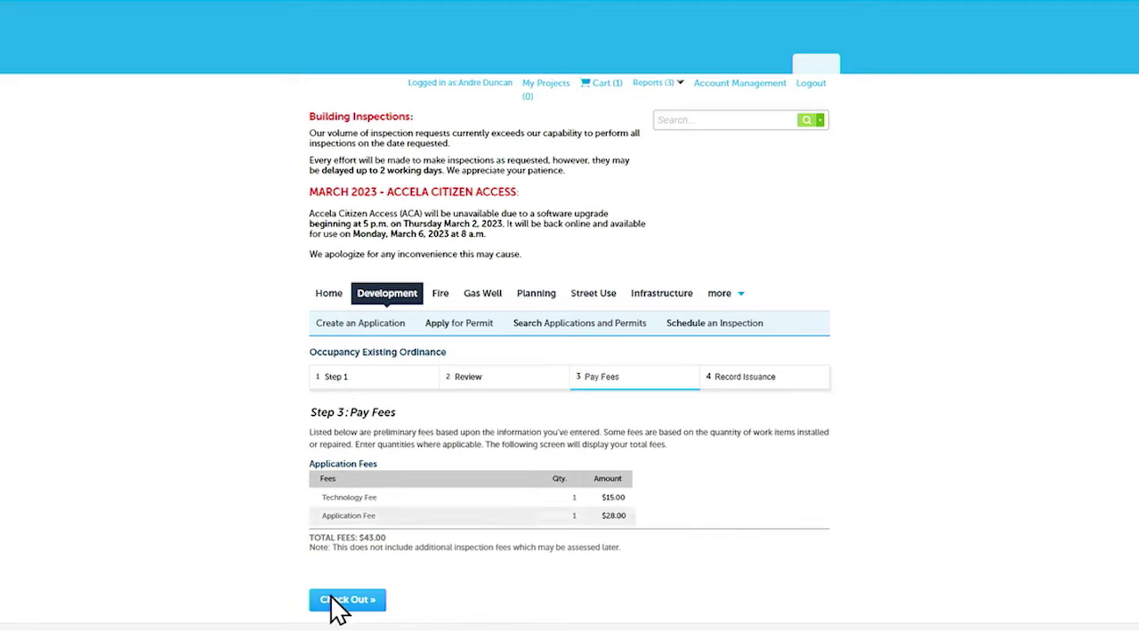
Check out the fees and the two-application $332.00 cart to reach credit-card Payment Information
click(343, 601)
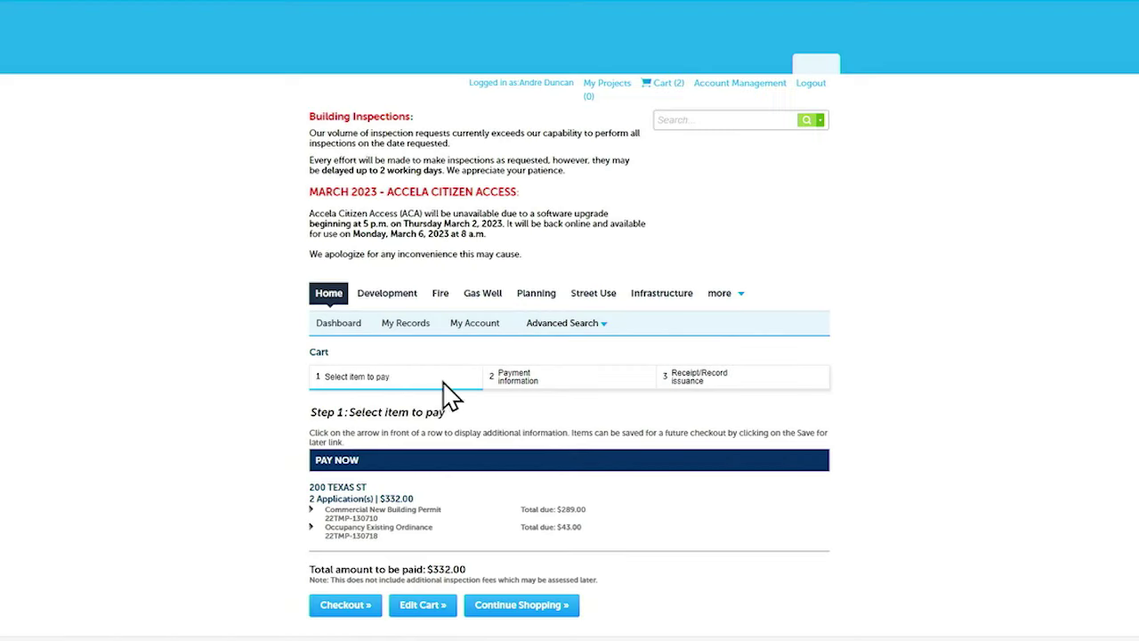
click(345, 607)
scroll(336, 439, down, 1)
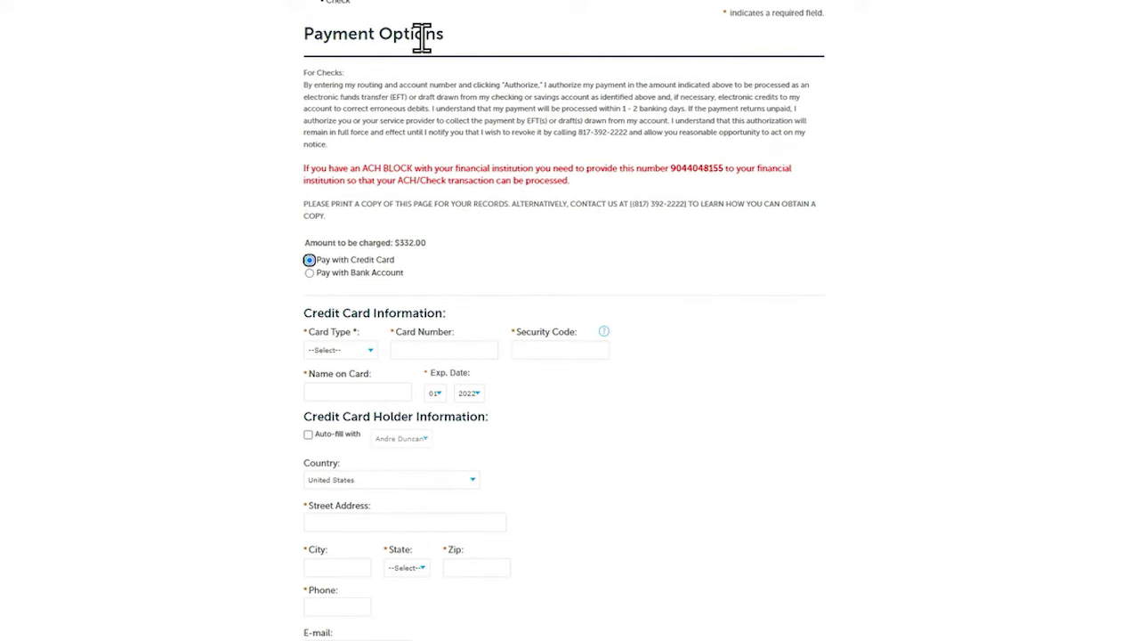
scroll(326, 204, down, 1)
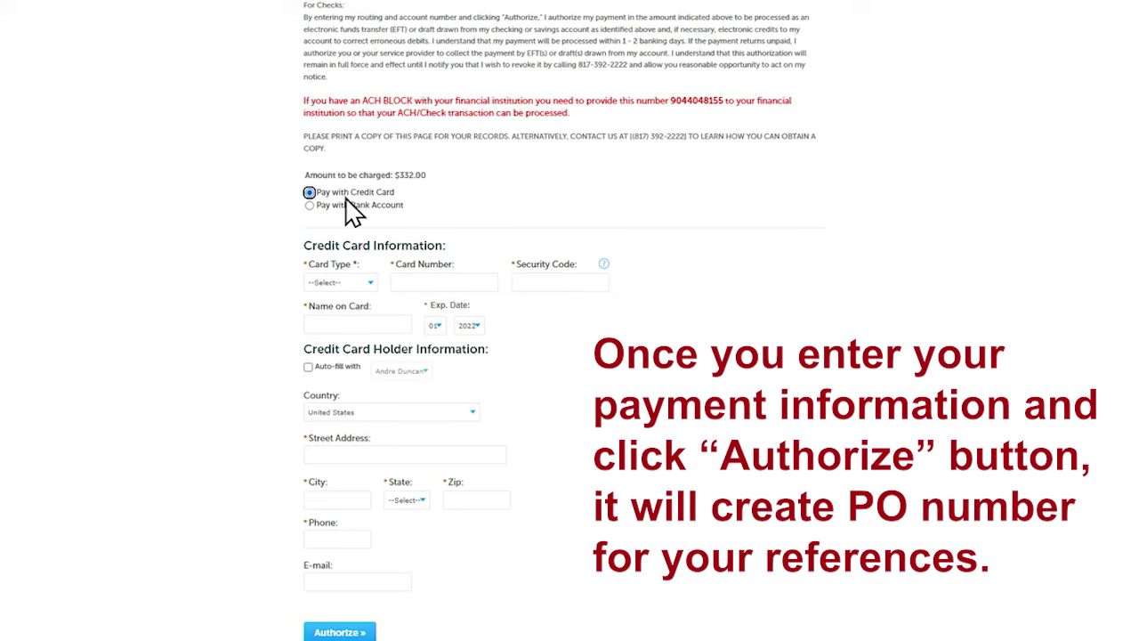
scroll(414, 239, down, 1)
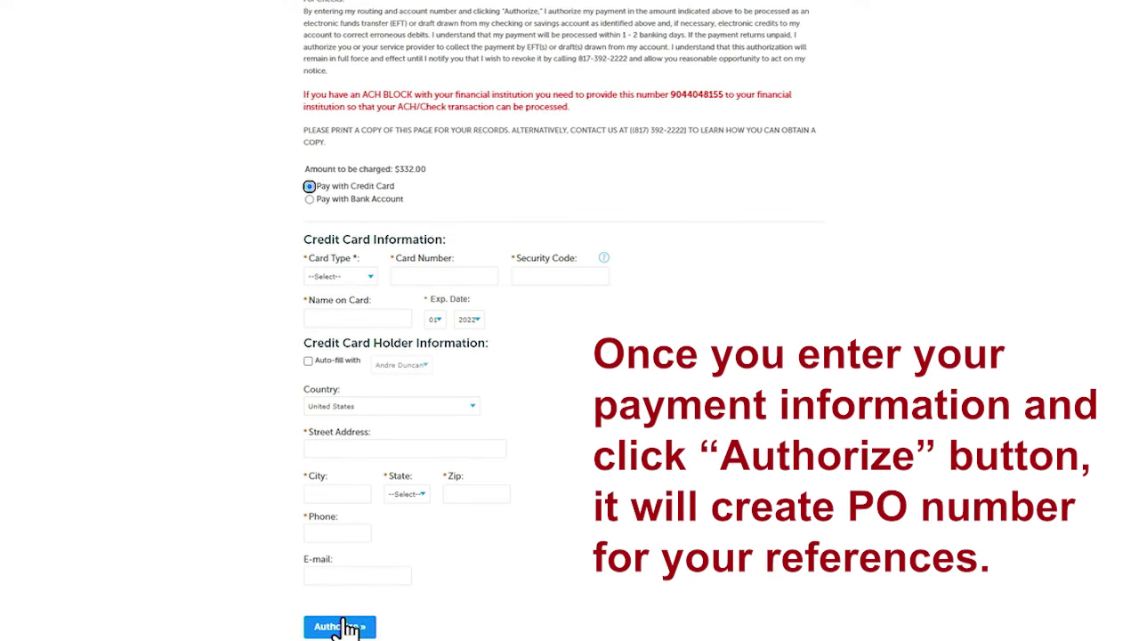